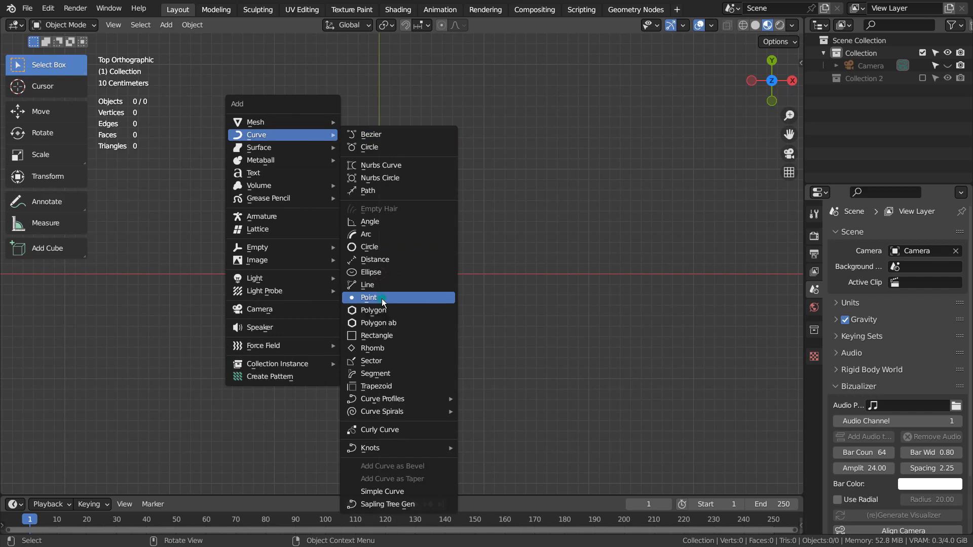
Add a 3D Bezier point curve at the world origin.
{"action": "left_click", "coordinate": [382, 299]}
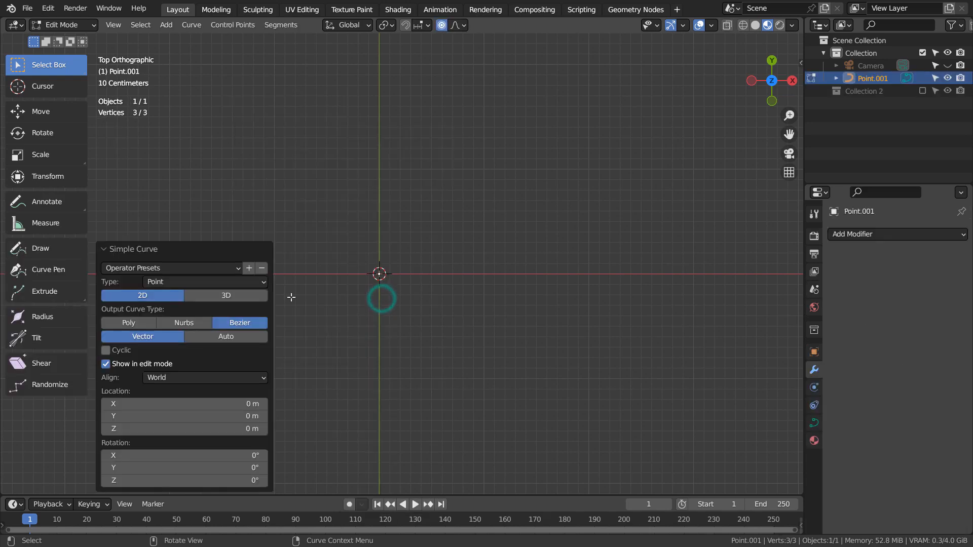
{"action": "left_click", "coordinate": [226, 296]}
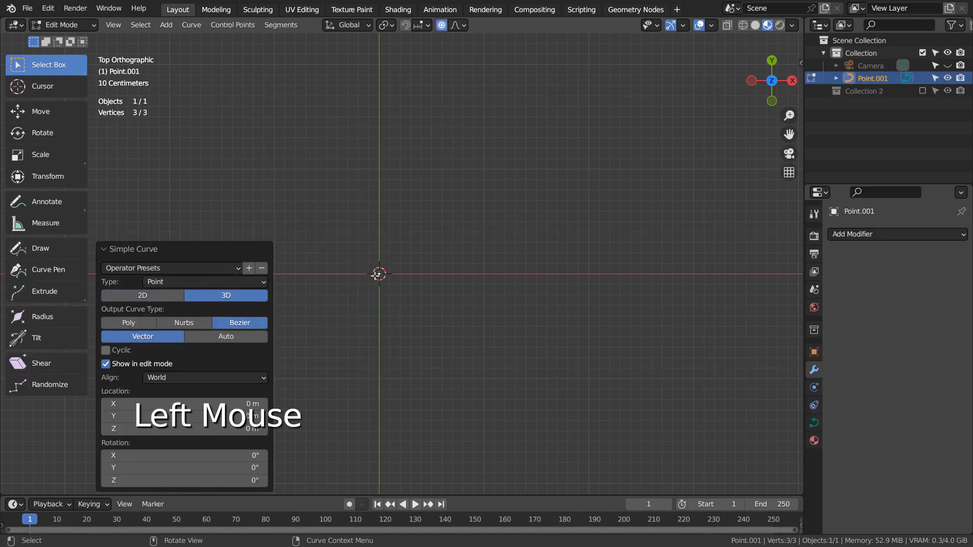
Extrude the point nine times alternately up and down along Y, shifting slightly toward positive X each time, to form a tight zigzag.
{"action": "key", "text": "e"}
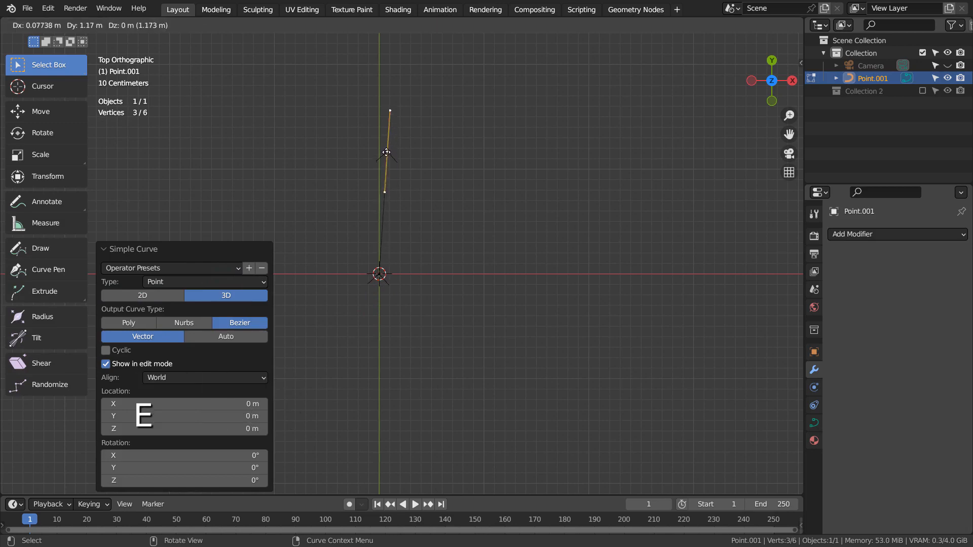
{"action": "left_click", "coordinate": [386, 152]}
{"action": "key", "text": "e"}
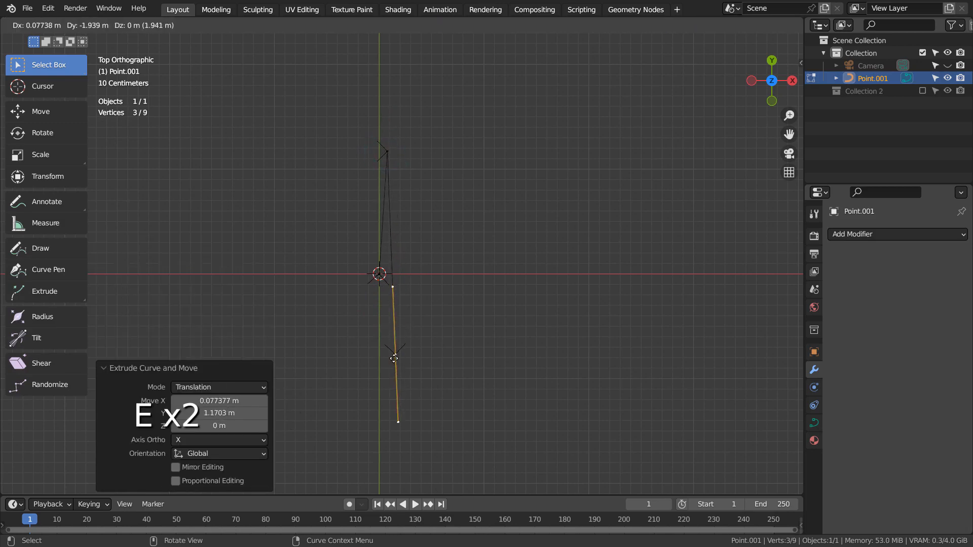
{"action": "left_click", "coordinate": [394, 384]}
{"action": "key", "text": "e"}
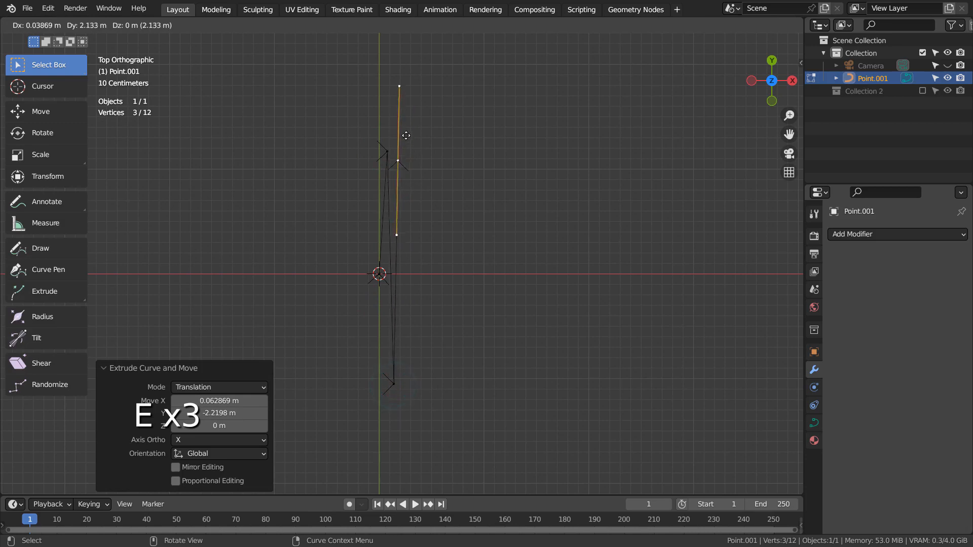
{"action": "left_click", "coordinate": [412, 107]}
{"action": "key", "text": "e"}
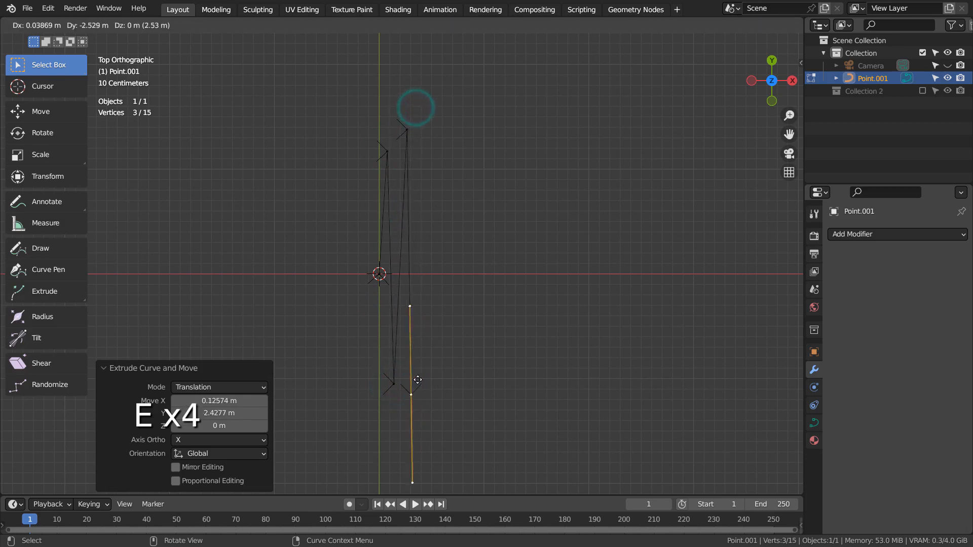
{"action": "left_click", "coordinate": [417, 382]}
{"action": "key", "text": "e"}
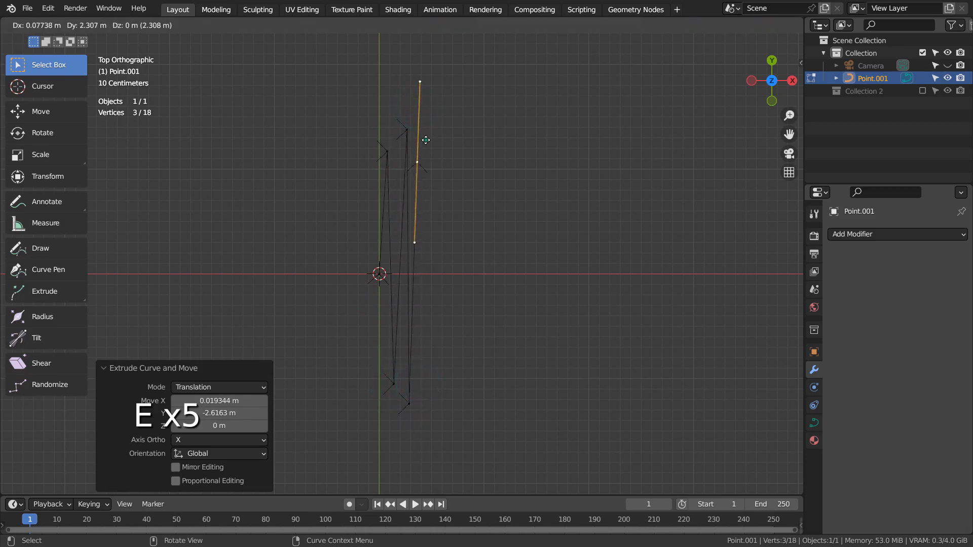
{"action": "left_click", "coordinate": [425, 140]}
{"action": "key", "text": "e"}
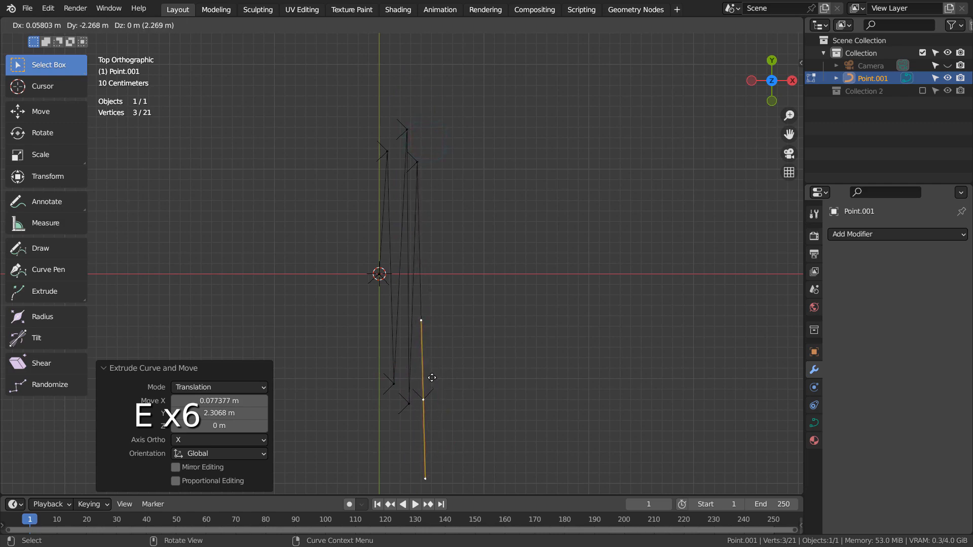
{"action": "left_click", "coordinate": [431, 378]}
{"action": "key", "text": "e"}
{"action": "left_click", "coordinate": [442, 107]}
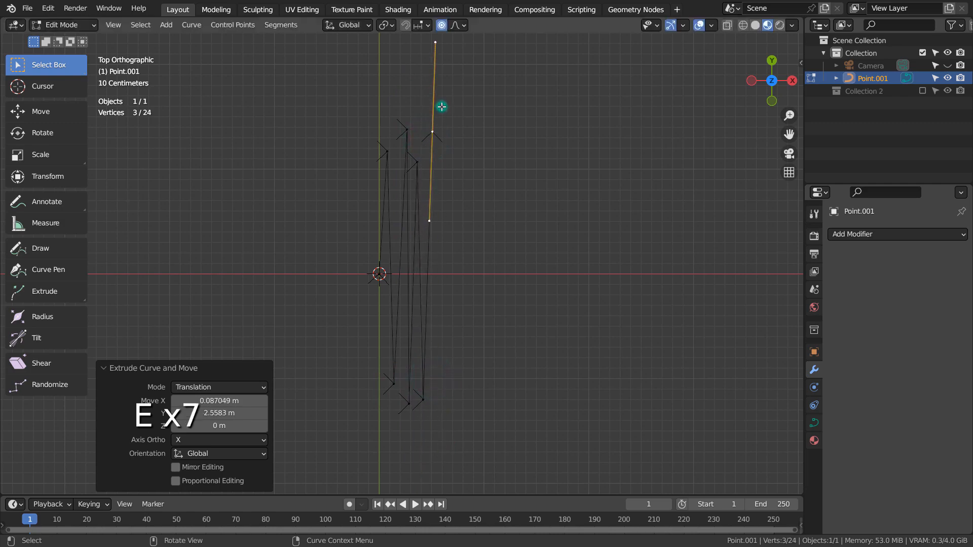
{"action": "key", "text": "e"}
{"action": "left_click", "coordinate": [446, 406]}
{"action": "key", "text": "e"}
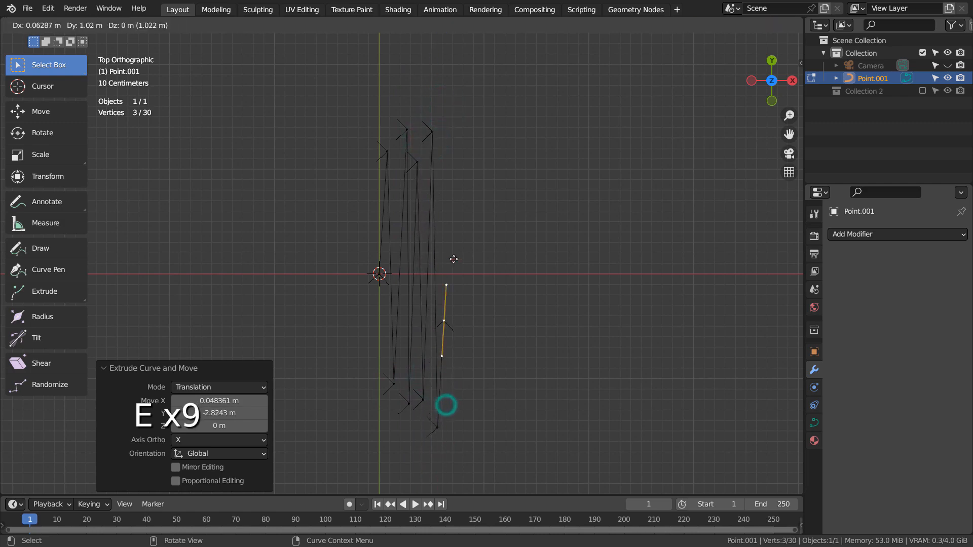
{"action": "left_click", "coordinate": [454, 135]}
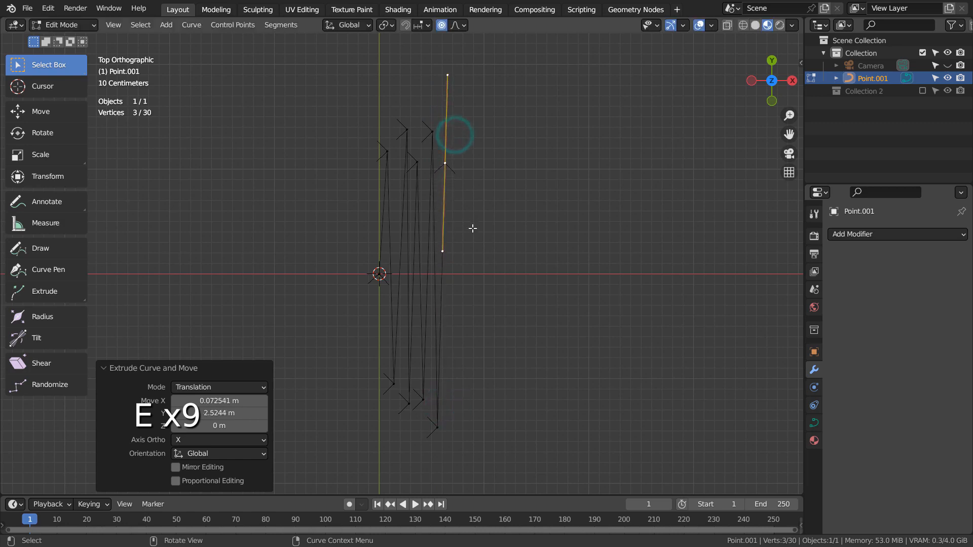
Set the handle type of all the curve's control points to Automatic and return to Object Mode.
{"action": "key", "text": "Tab"}
{"action": "middle_click_drag", "start_coordinate": [443, 211], "coordinate": [516, 283]}
{"action": "key", "text": "Tab"}
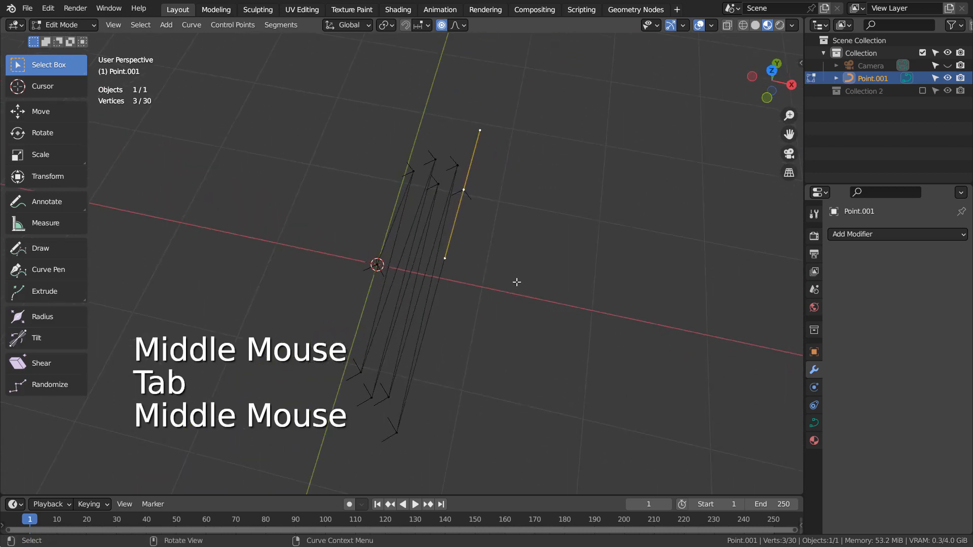
{"action": "key", "text": "a"}
{"action": "key", "text": "v"}
{"action": "left_click", "coordinate": [516, 282]}
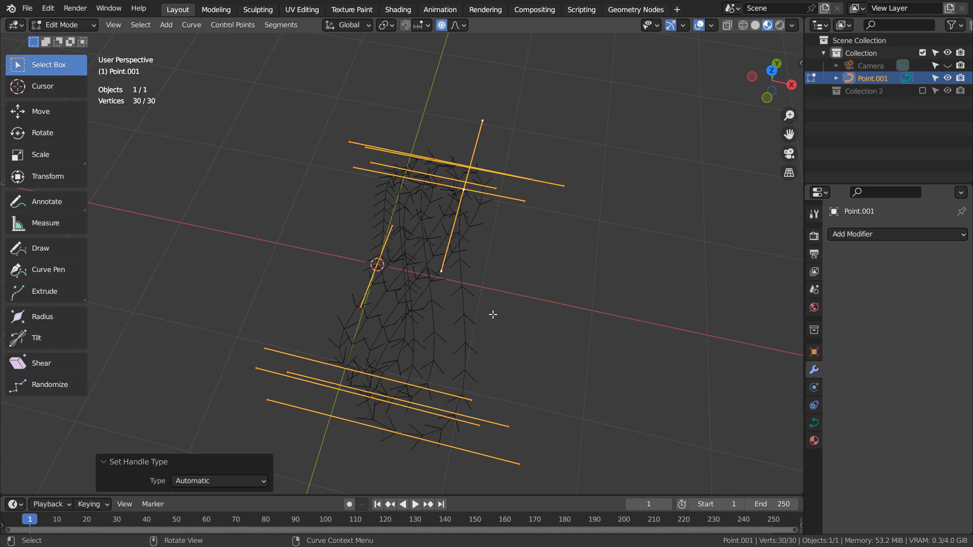
{"action": "key", "text": "Tab"}
{"action": "middle_click_drag", "start_coordinate": [493, 314], "coordinate": [404, 326]}
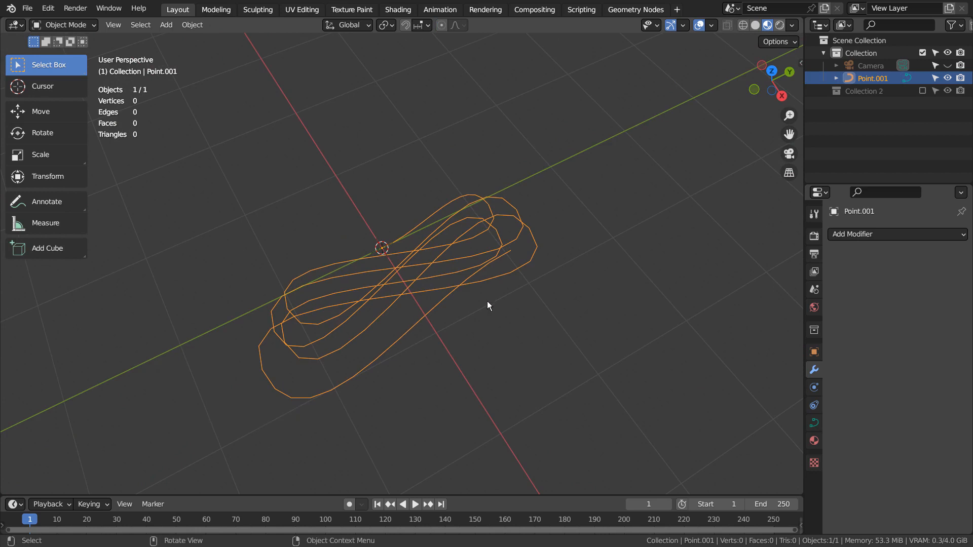
Add a 2 m mesh plane at the world origin.
{"action": "key", "text": "shift+a"}
{"action": "mouse_move", "coordinate": [486, 264]}
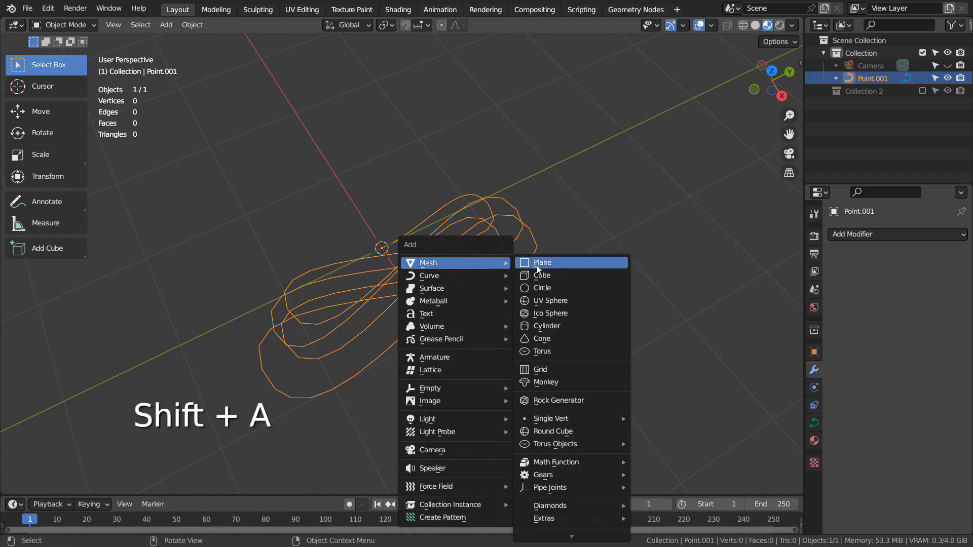
{"action": "left_click", "coordinate": [537, 264]}
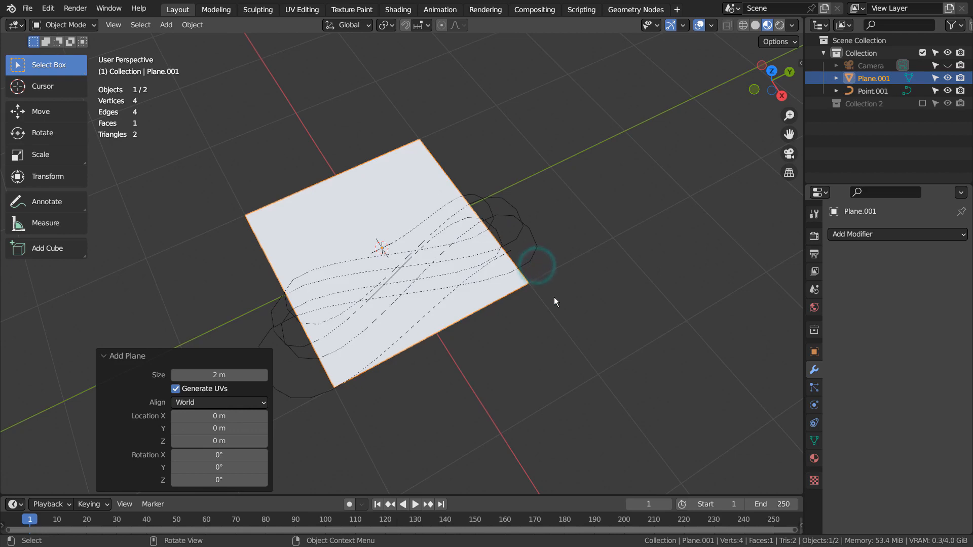
{"action": "middle_click_drag", "start_coordinate": [536, 339], "coordinate": [561, 322]}
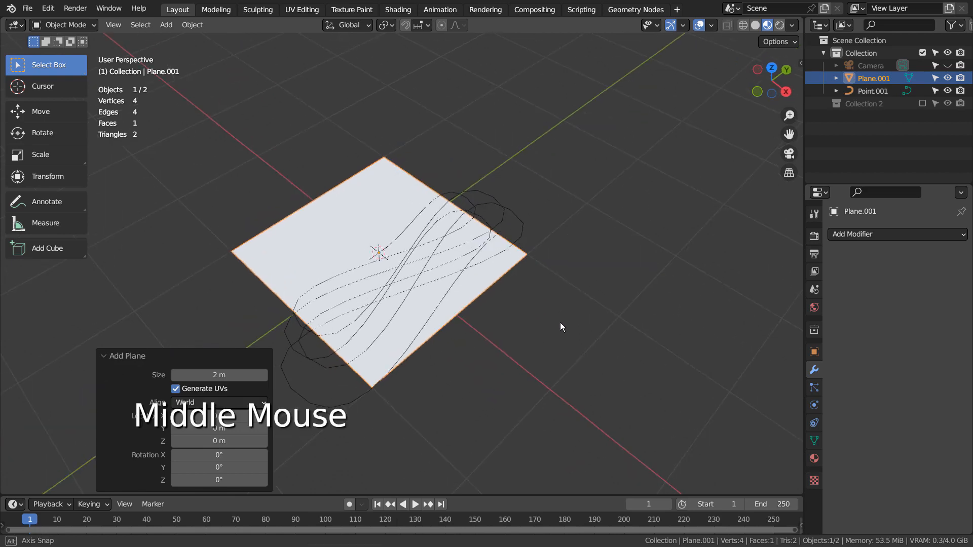
Add Curve and Array modifiers to the plane, with Point.001 as the Curve modifier's object.
{"action": "left_click", "coordinate": [871, 234]}
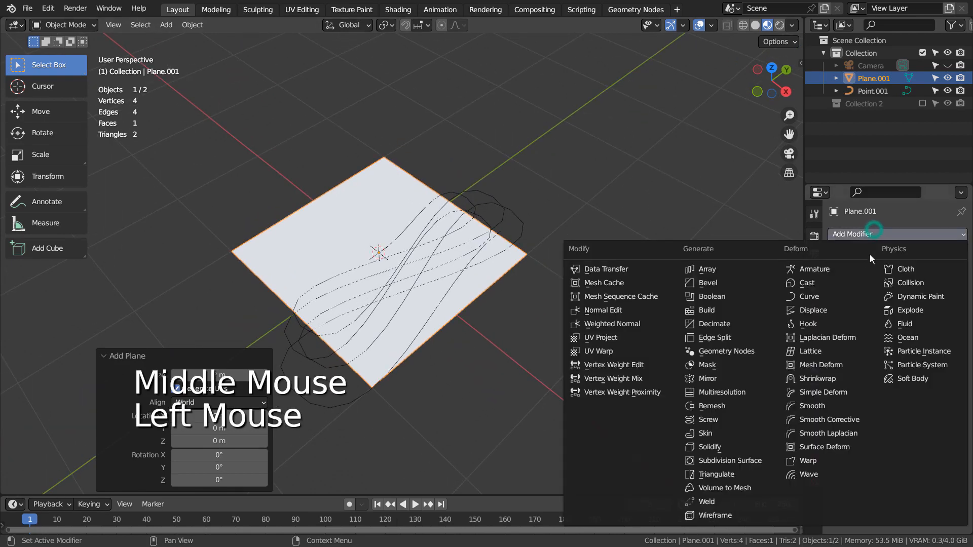
{"action": "left_click", "coordinate": [829, 293]}
{"action": "left_click", "coordinate": [891, 234]}
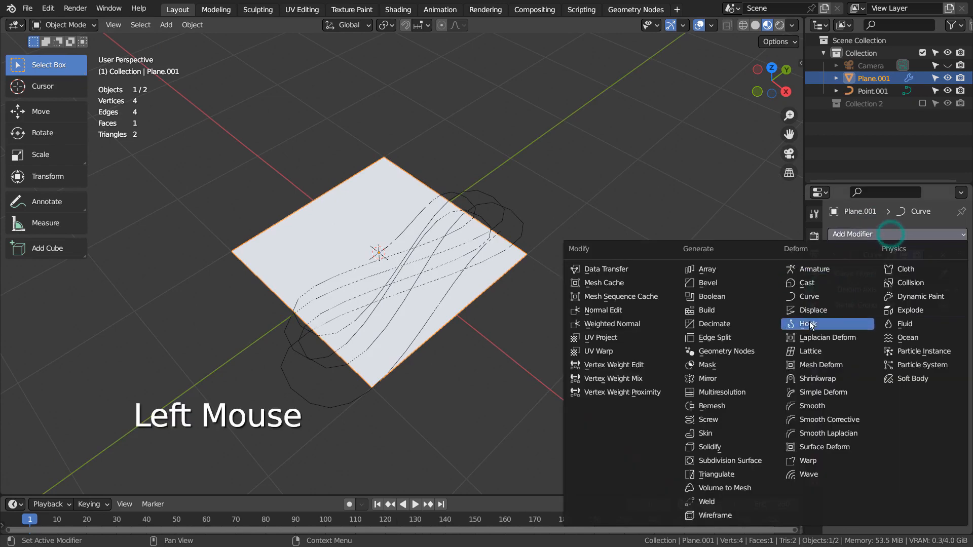
{"action": "left_click", "coordinate": [727, 267]}
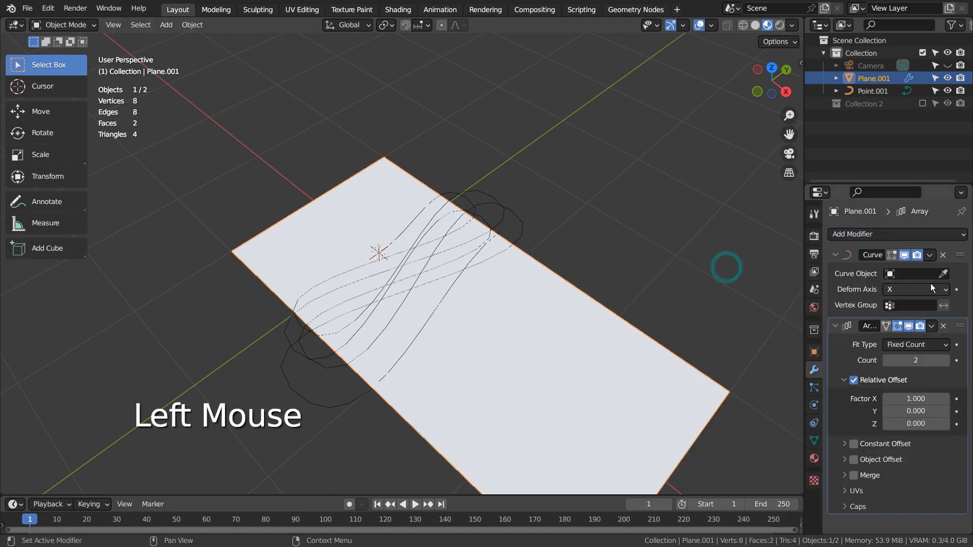
{"action": "left_click", "coordinate": [889, 272]}
{"action": "left_click", "coordinate": [868, 306]}
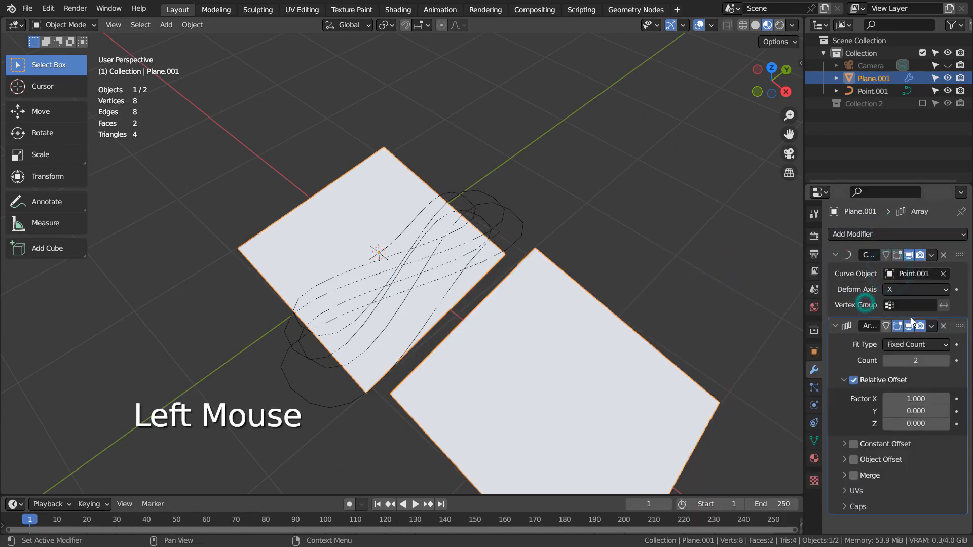
Set the Array modifier's fit type to Fit Curve along Point.001, with Relative Offset enabled.
{"action": "left_click", "coordinate": [854, 380]}
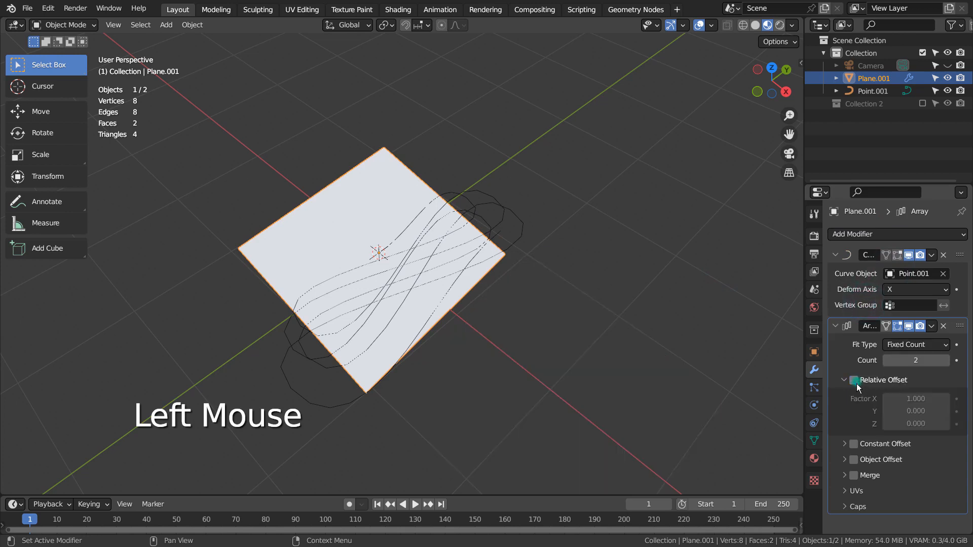
{"action": "double_click", "coordinate": [851, 461]}
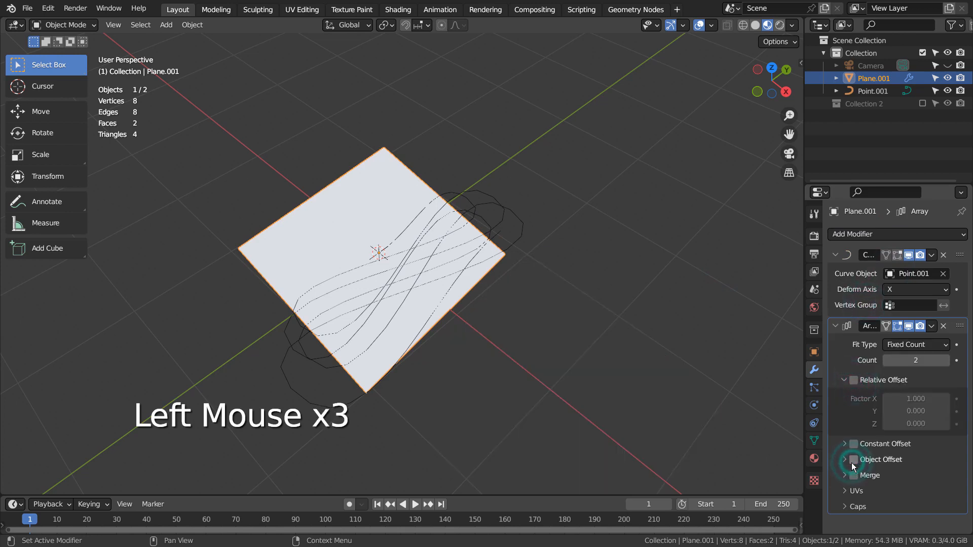
{"action": "left_click", "coordinate": [926, 345]}
{"action": "left_click", "coordinate": [912, 387]}
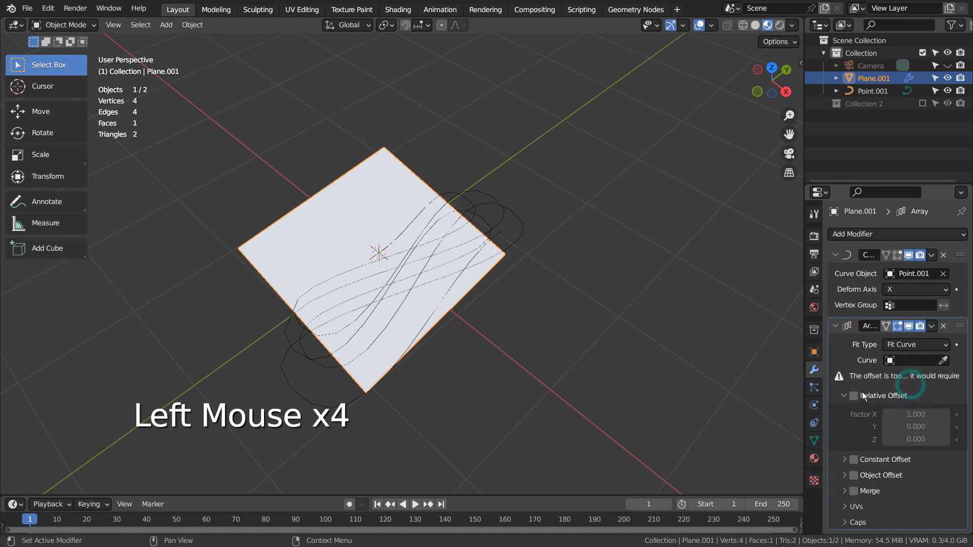
{"action": "left_click", "coordinate": [863, 395]}
{"action": "left_click", "coordinate": [908, 361]}
{"action": "left_click", "coordinate": [869, 389]}
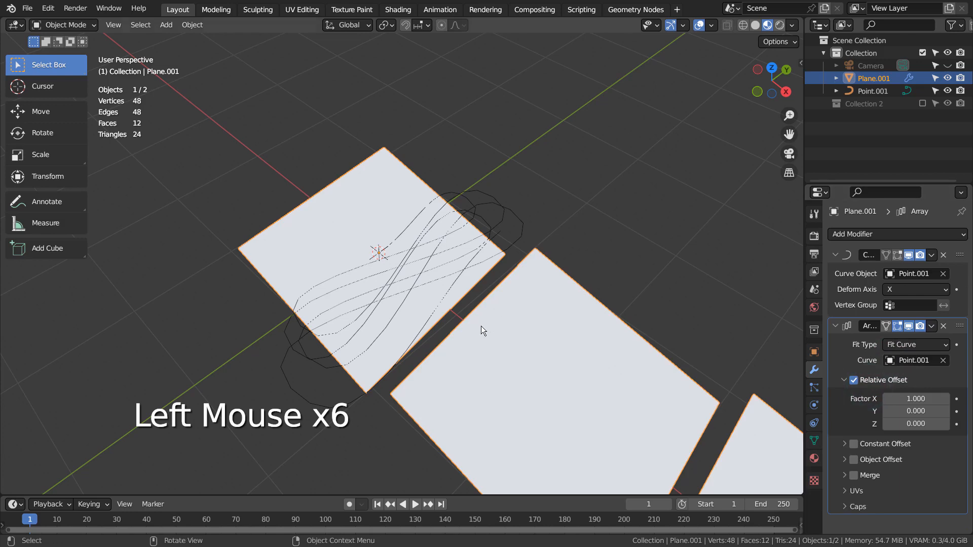
Try rotating the plane's mesh by -90° in the front view, and undo the rotation.
{"action": "middle_click_drag", "start_coordinate": [481, 326], "coordinate": [569, 279]}
{"action": "key", "text": "Tab"}
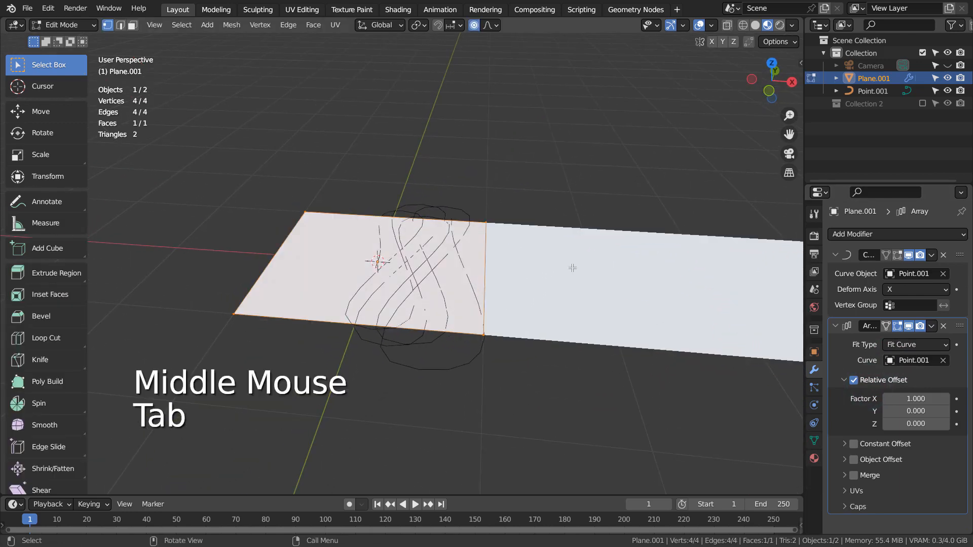
{"action": "key", "text": "KP_1"}
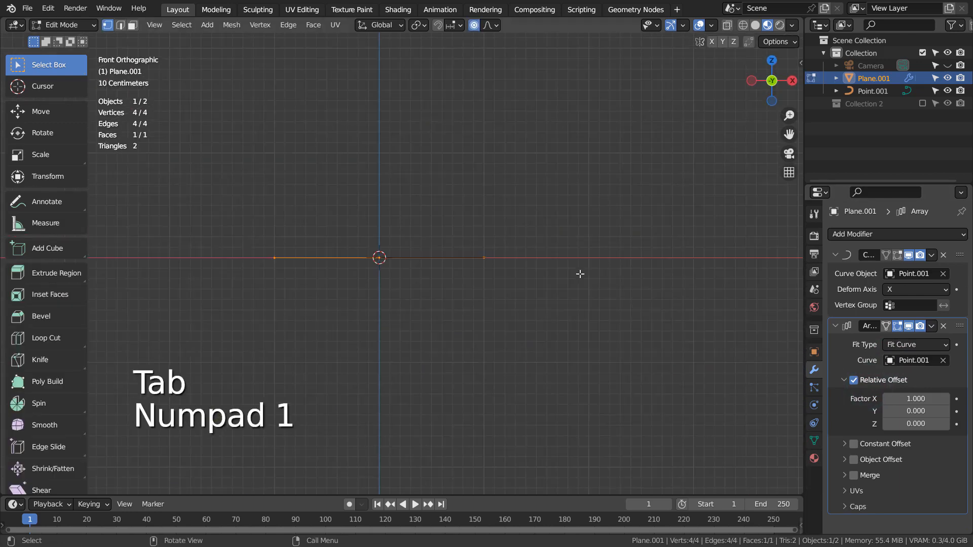
{"action": "key", "text": "r"}
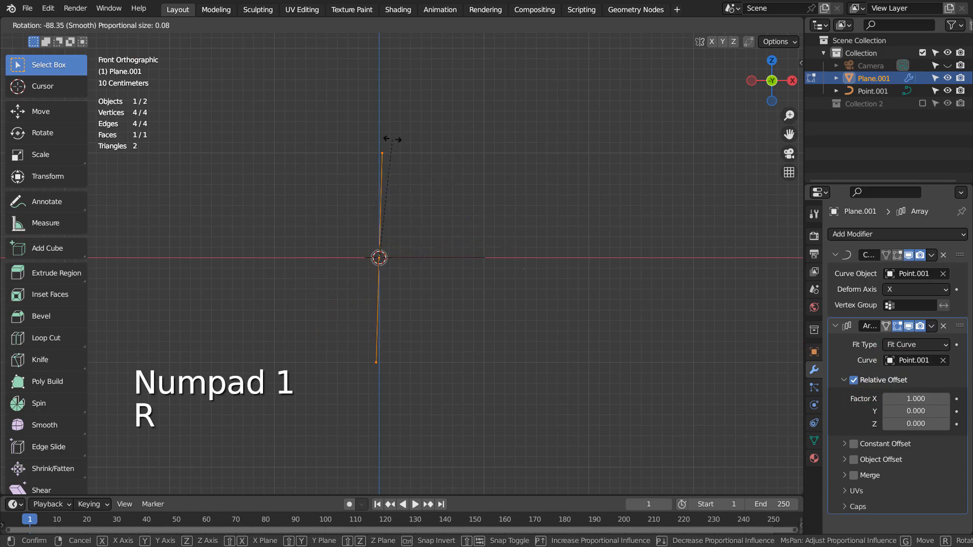
{"action": "left_click", "coordinate": [387, 139], "text": "ctrl"}
{"action": "middle_click_drag", "start_coordinate": [464, 200], "coordinate": [450, 251]}
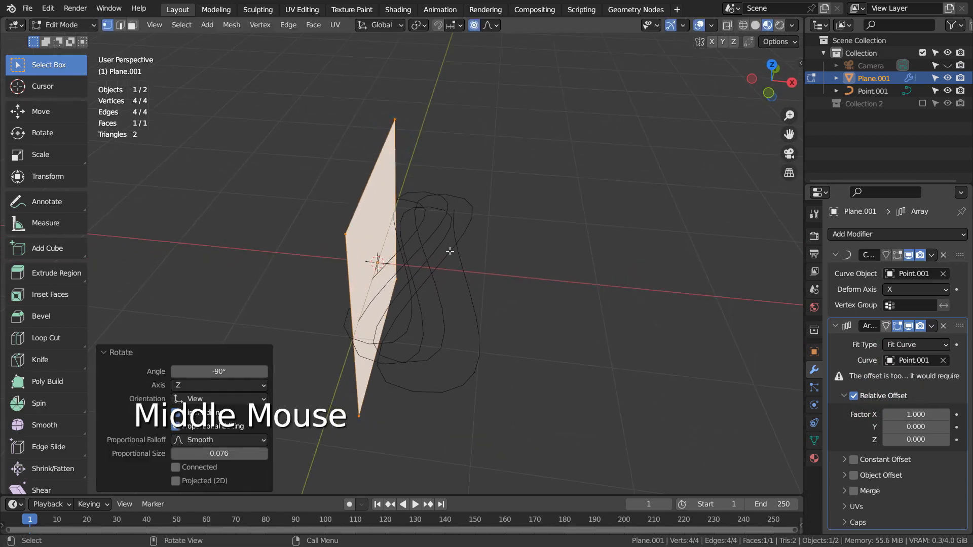
{"action": "key", "text": "ctrl+z"}
Try a free rotation of the plane's mesh in the perspective view, and undo it.
{"action": "key", "text": "Tab"}
{"action": "key", "text": "a"}
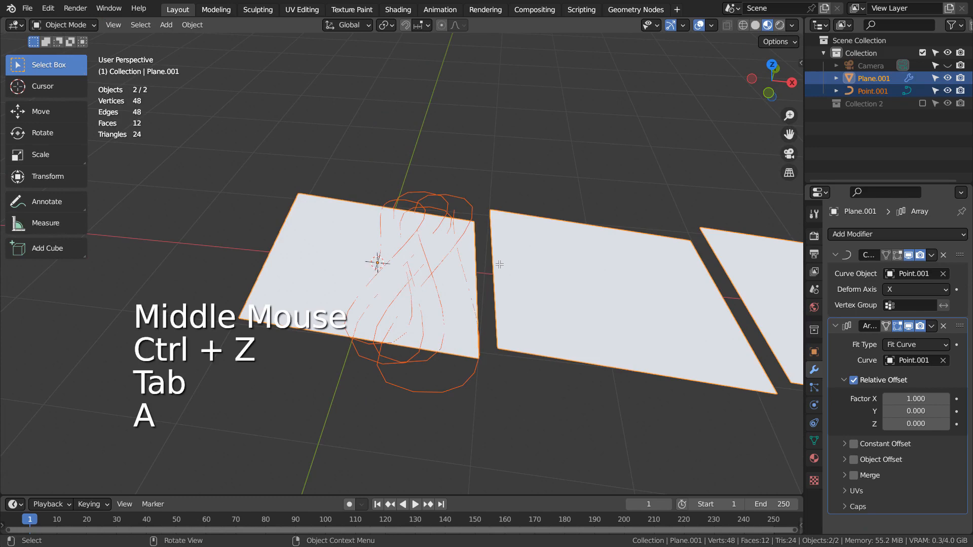
{"action": "key", "text": "Tab"}
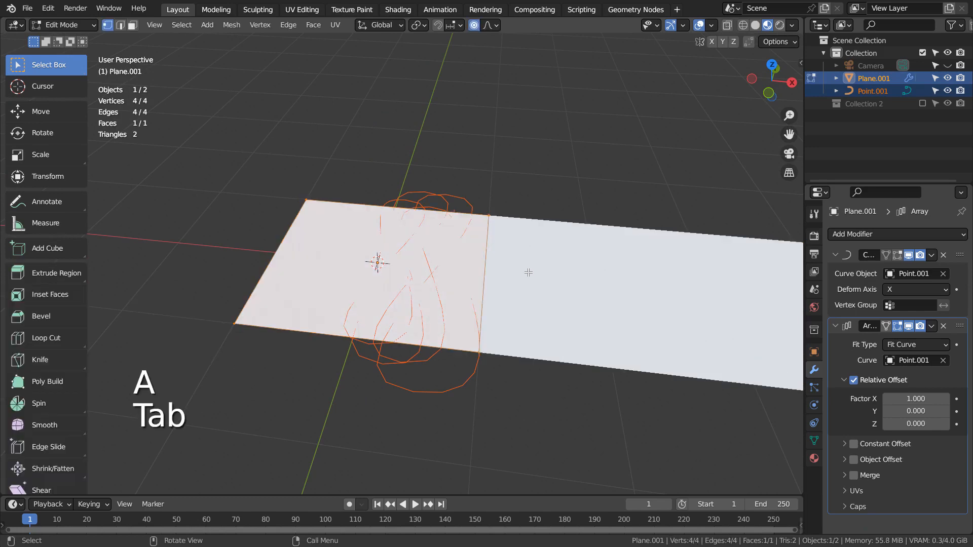
{"action": "key", "text": "r"}
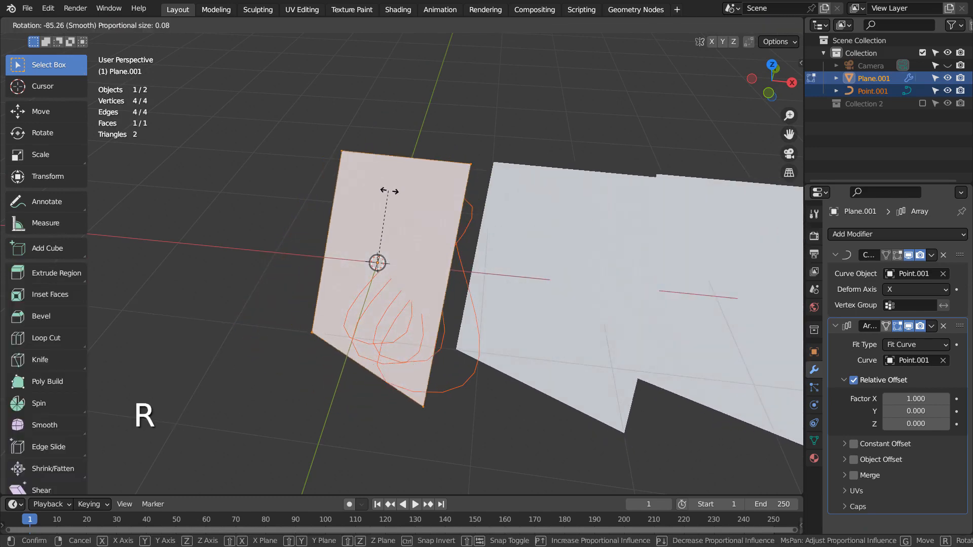
{"action": "key", "text": "ctrl+z"}
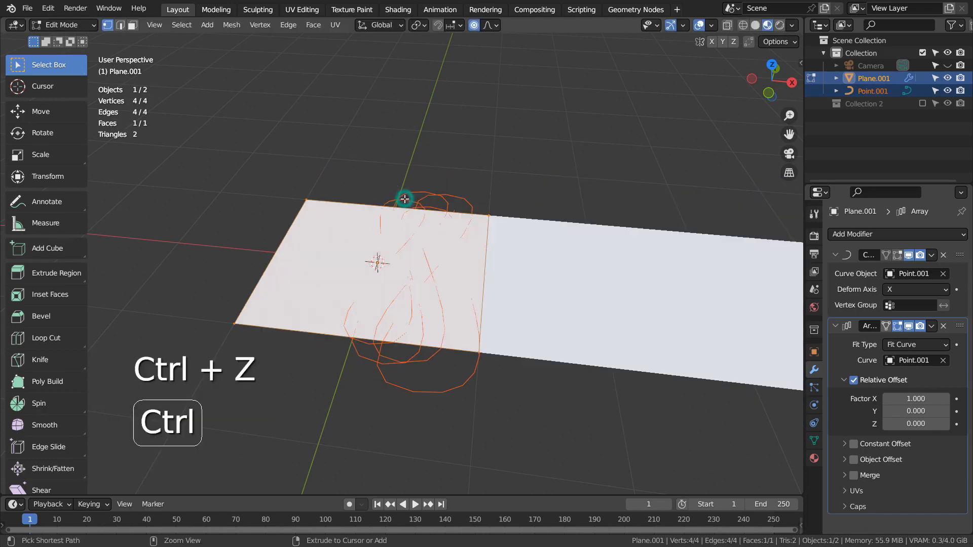
Rotate the plane's mesh by -90° about the global Y axis in Edit Mode.
{"action": "key", "text": "r"}
{"action": "key", "text": "x"}
{"action": "key", "text": "y"}
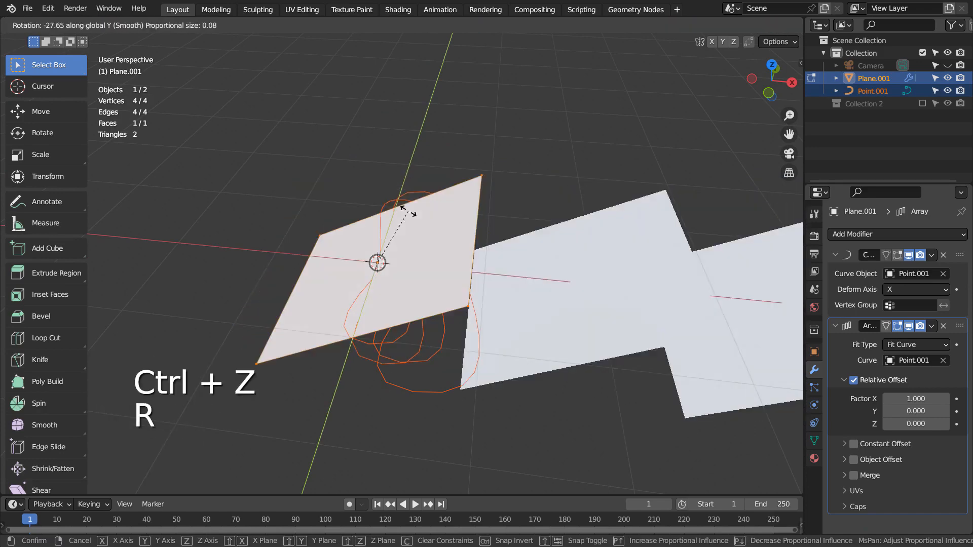
{"action": "key", "text": "ctrl"}
{"action": "left_click", "coordinate": [341, 206]}
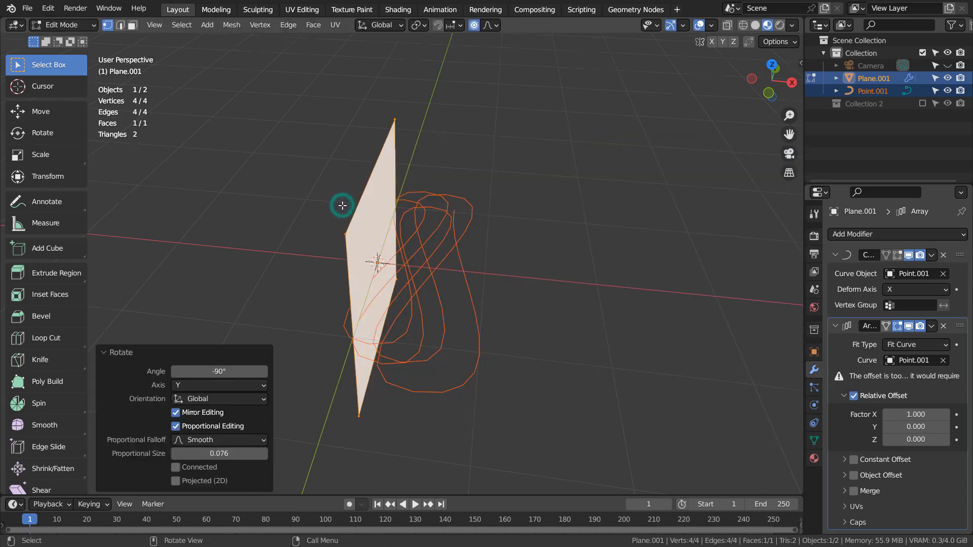
Extrude the plane's selected face about 0.053 m along its normal in the front view.
{"action": "key", "text": "KP_1"}
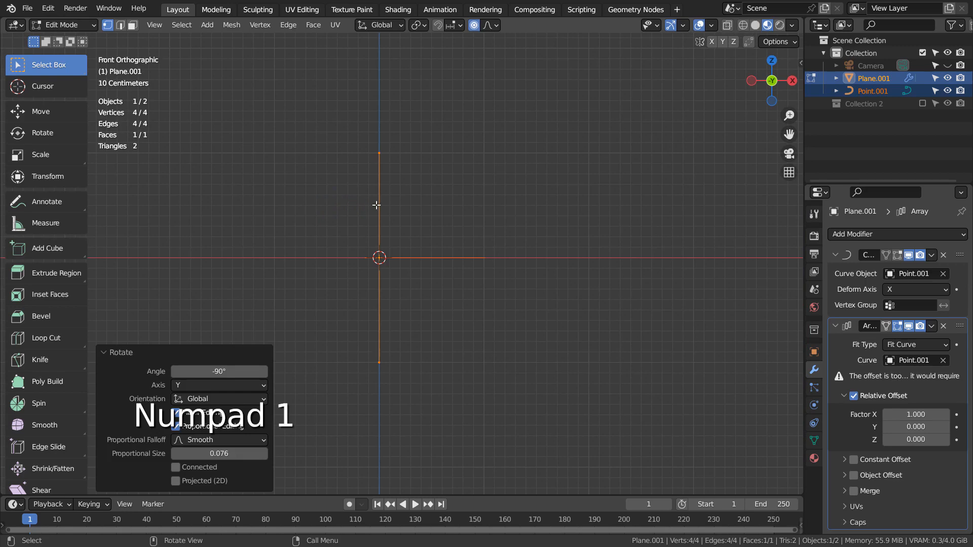
{"action": "key", "text": "e"}
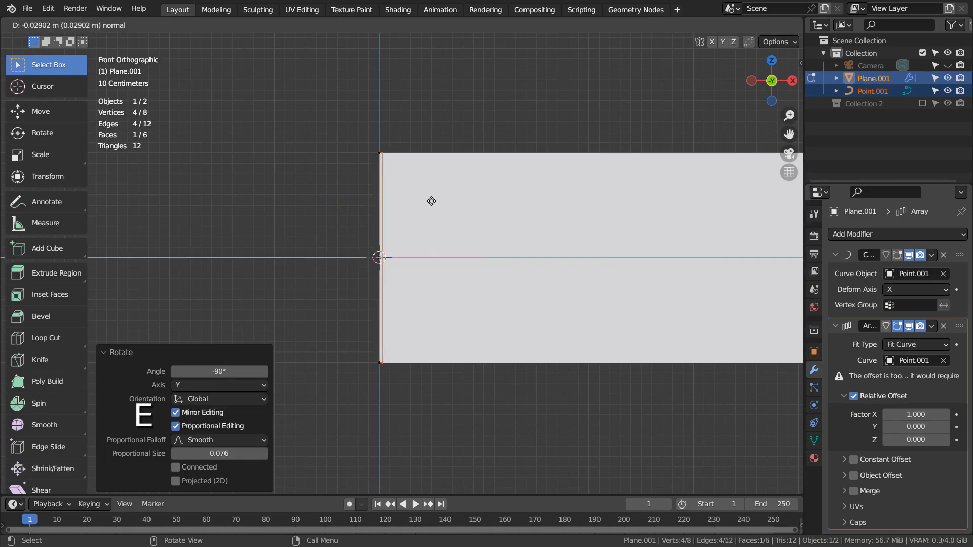
{"action": "left_click", "coordinate": [433, 201]}
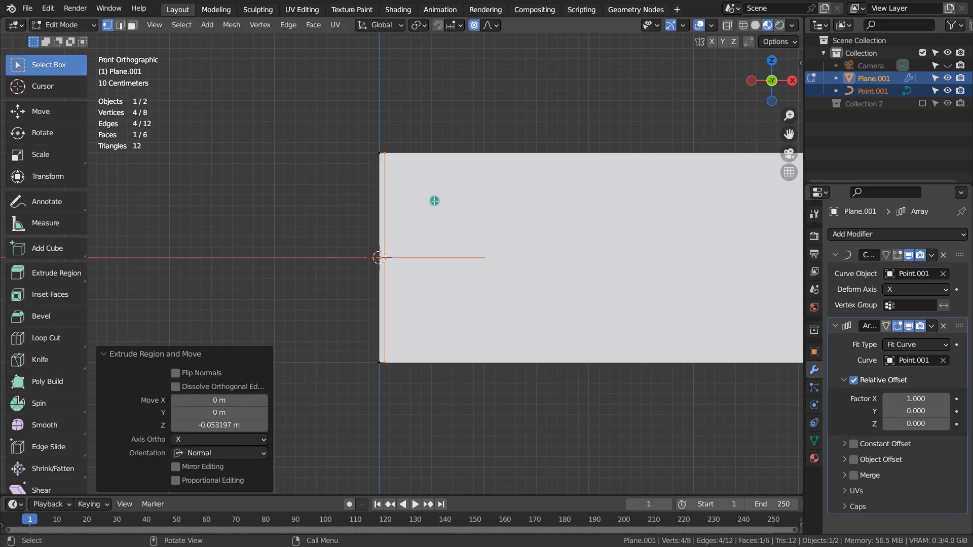
{"action": "middle_click_drag", "start_coordinate": [433, 201], "coordinate": [480, 267]}
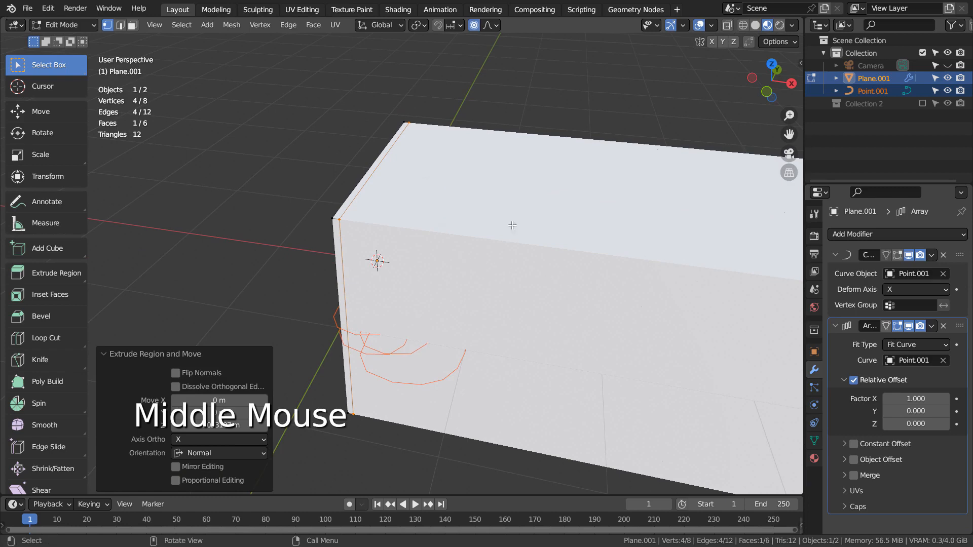
Set the Array modifier's relative offset X factor to 1.220 and return to Object Mode.
{"action": "left_click_drag", "start_coordinate": [915, 399], "coordinate": [948, 399], "text": "shift"}
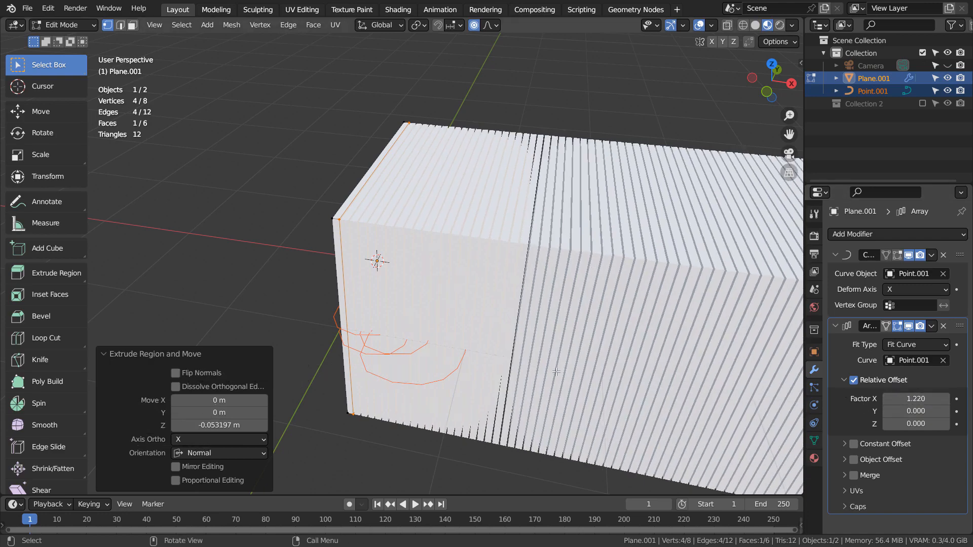
{"action": "middle_click_drag", "start_coordinate": [507, 365], "coordinate": [609, 393]}
{"action": "key", "text": "Tab"}
Apply all transforms to both the extruded plane and the Point.001 curve.
{"action": "key", "text": "ctrl+a"}
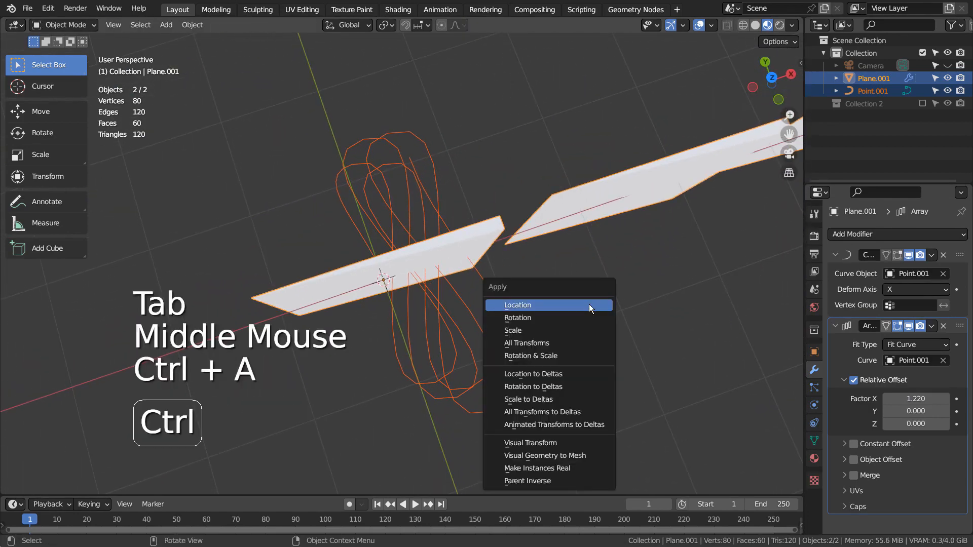
{"action": "left_click", "coordinate": [592, 342]}
{"action": "left_click", "coordinate": [402, 271]}
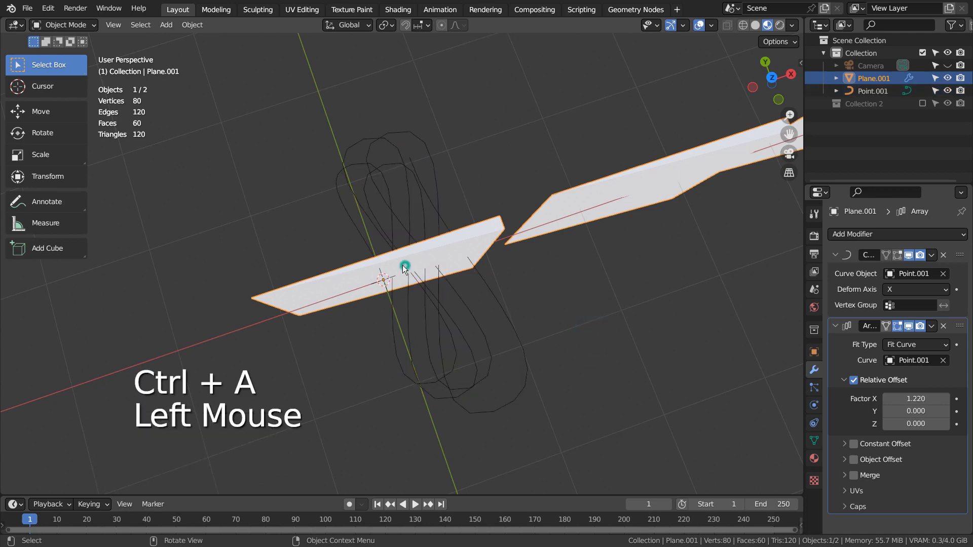
{"action": "key", "text": "ctrl+a"}
{"action": "left_click", "coordinate": [364, 271]}
{"action": "left_click", "coordinate": [405, 293]}
{"action": "key", "text": "ctrl+a"}
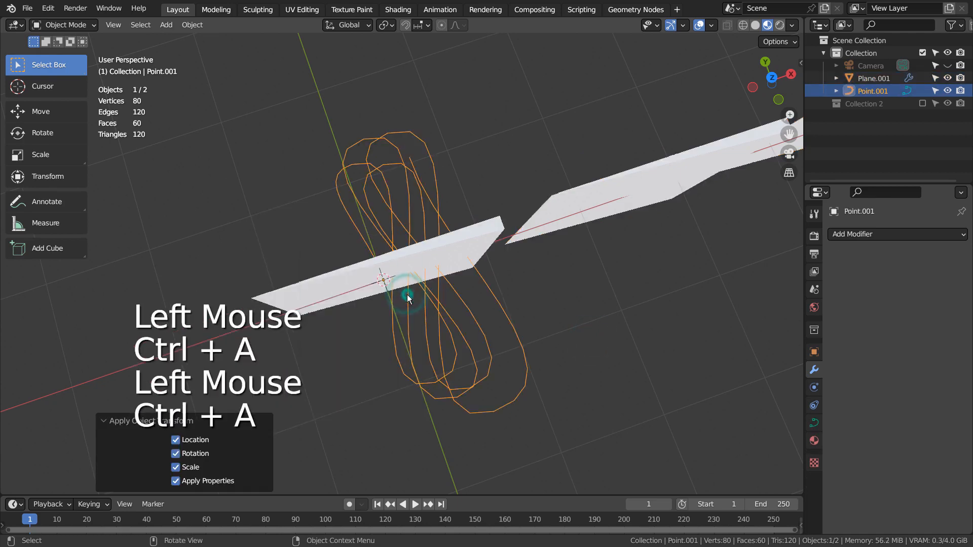
{"action": "left_click", "coordinate": [362, 289]}
Check the plane's full mesh in Edit Mode, and move its Array modifier above the Curve modifier.
{"action": "middle_click_drag", "start_coordinate": [363, 289], "coordinate": [591, 264]}
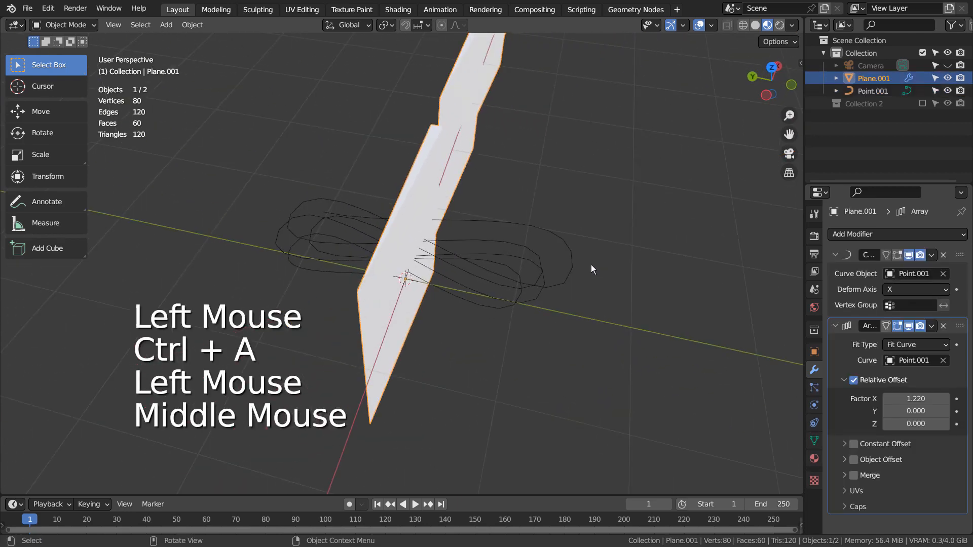
{"action": "key", "text": "Tab"}
{"action": "key", "text": "a"}
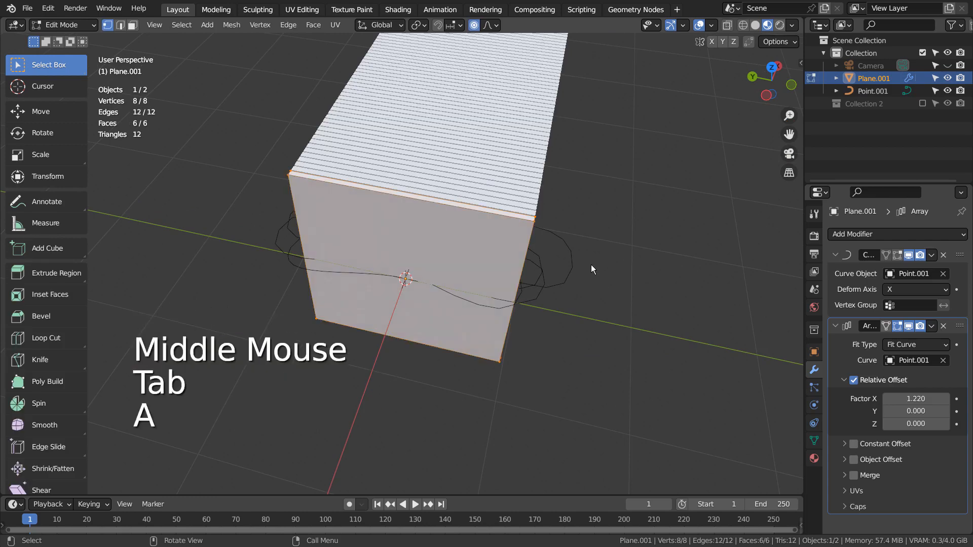
{"action": "key", "text": "Tab"}
{"action": "middle_click_drag", "start_coordinate": [660, 294], "coordinate": [574, 291]}
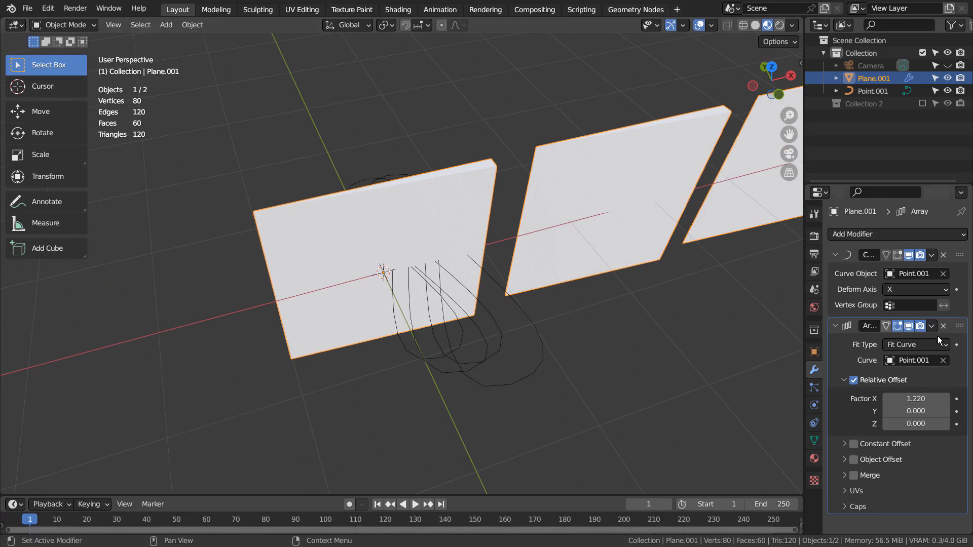
{"action": "left_click_drag", "start_coordinate": [962, 333], "coordinate": [961, 261]}
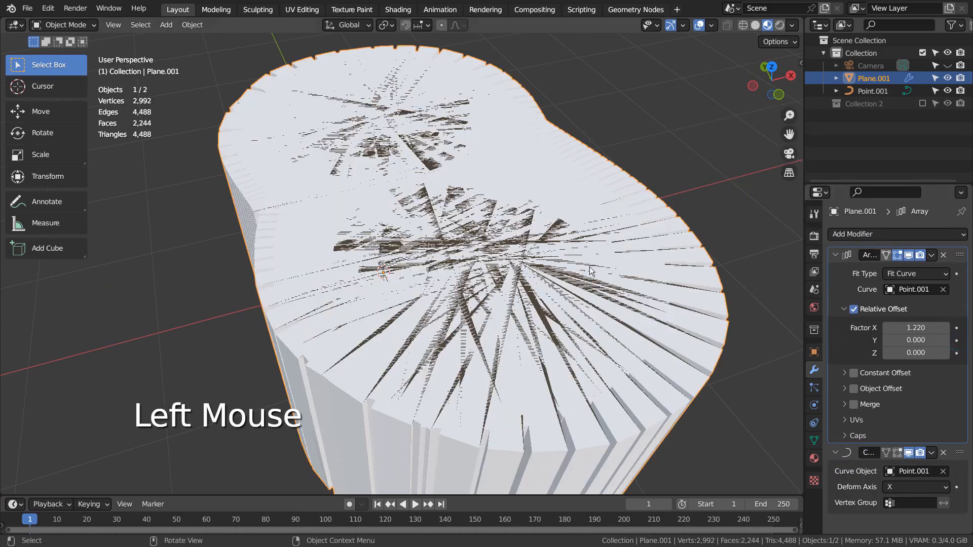
{"action": "middle_click_drag", "start_coordinate": [461, 271], "coordinate": [611, 302]}
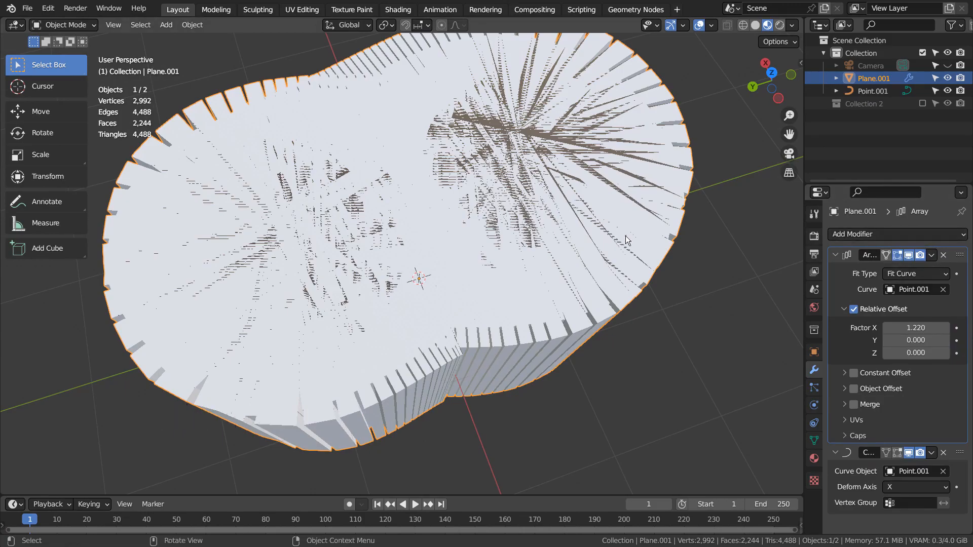
{"action": "middle_click_drag", "start_coordinate": [625, 236], "coordinate": [602, 317]}
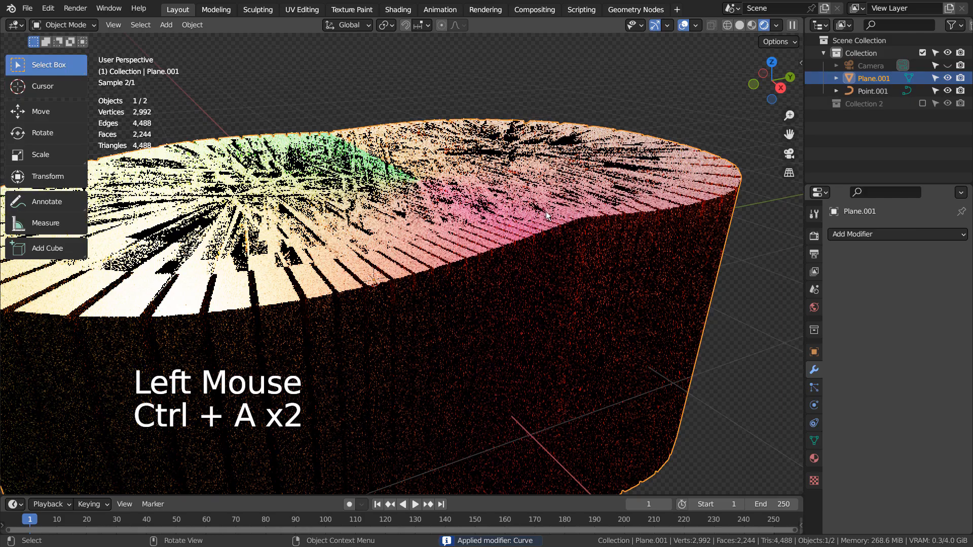
Select random vertices of the arrayed mesh in Edit Mode with a ratio of 0.036 and random seed 2.
{"action": "left_click", "coordinate": [545, 209]}
{"action": "key", "text": "Tab"}
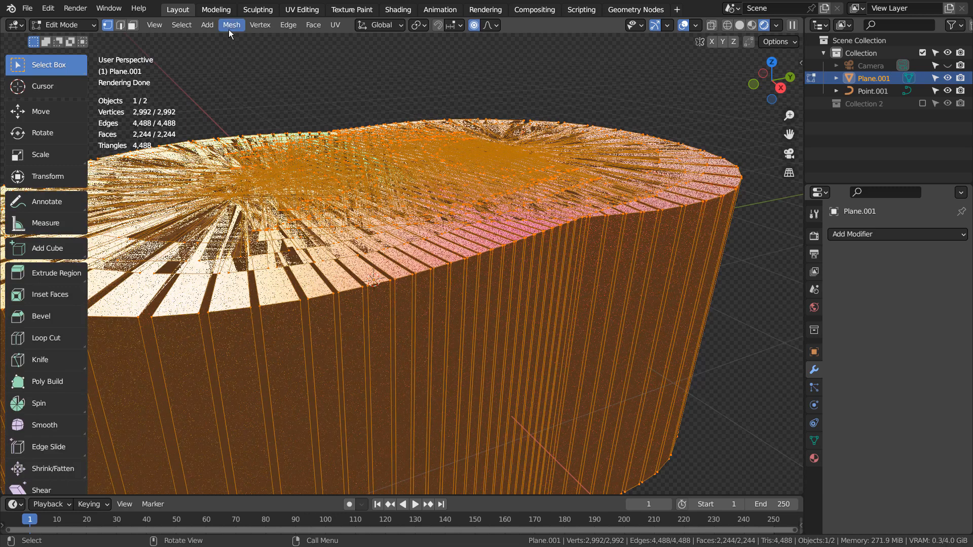
{"action": "left_click", "coordinate": [229, 61]}
{"action": "left_click", "coordinate": [189, 26]}
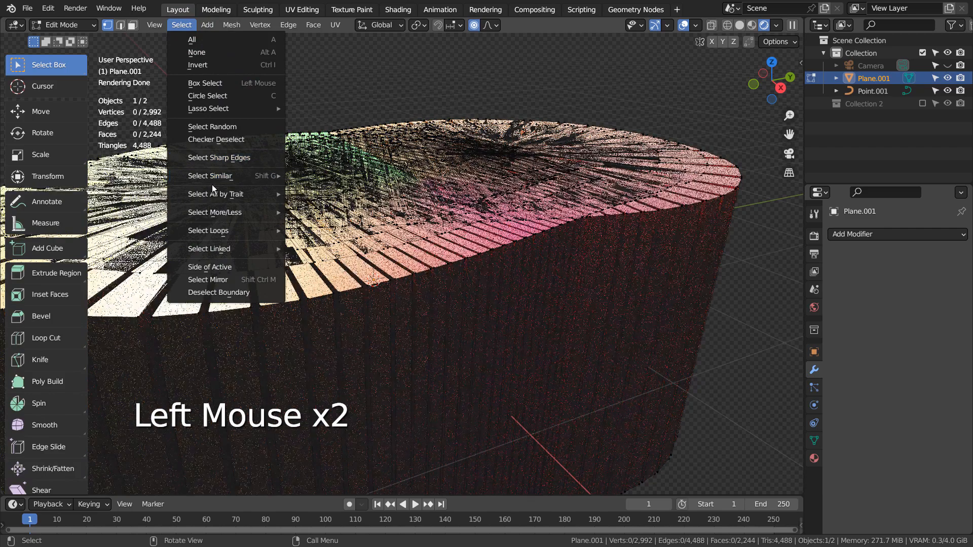
{"action": "left_click", "coordinate": [213, 128]}
{"action": "left_click_drag", "start_coordinate": [219, 452], "coordinate": [219, 453]}
Raise the randomly selected vertices about 0.088 m along Z with smooth proportional editing, and return to Object Mode.
{"action": "key", "text": "g"}
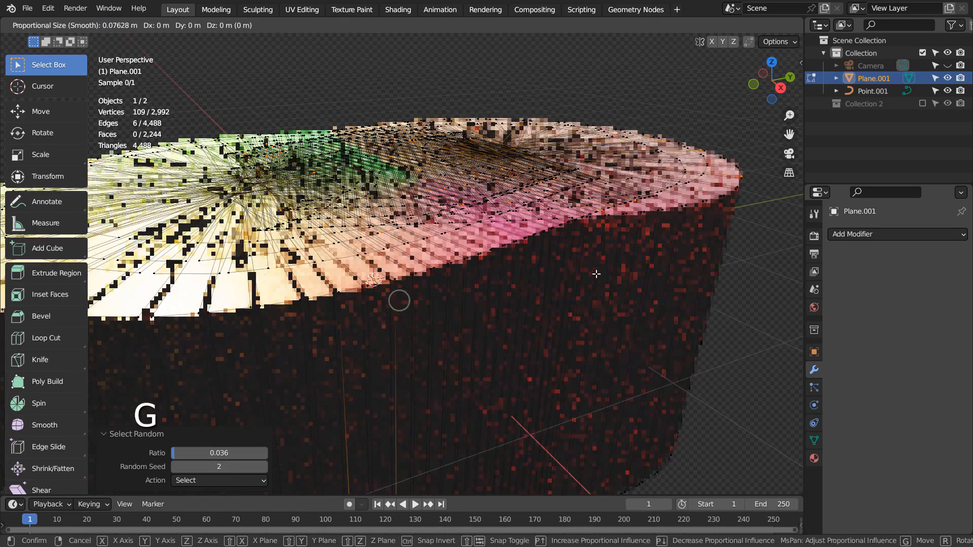
{"action": "key", "text": "z"}
{"action": "left_click", "coordinate": [592, 263]}
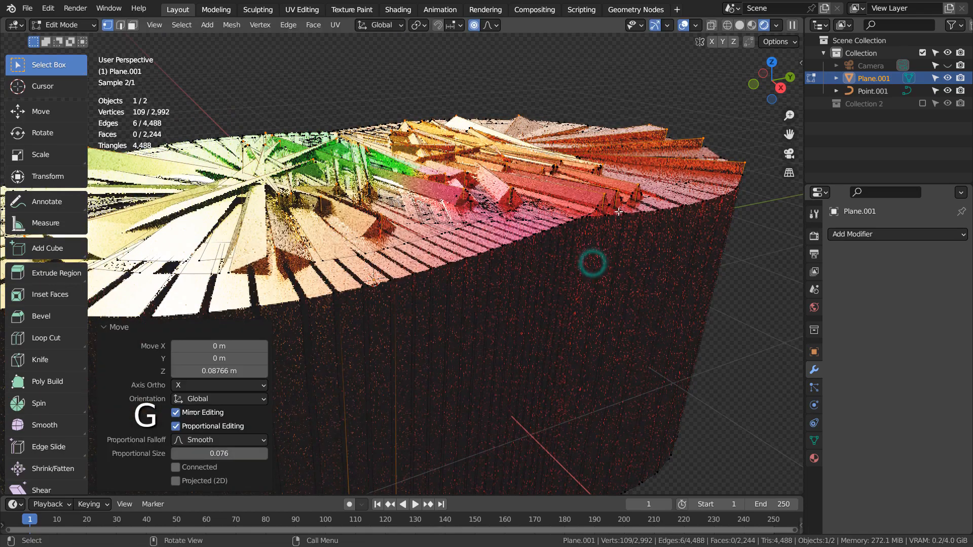
{"action": "key", "text": "Tab"}
{"action": "middle_click_drag", "start_coordinate": [609, 203], "coordinate": [581, 293]}
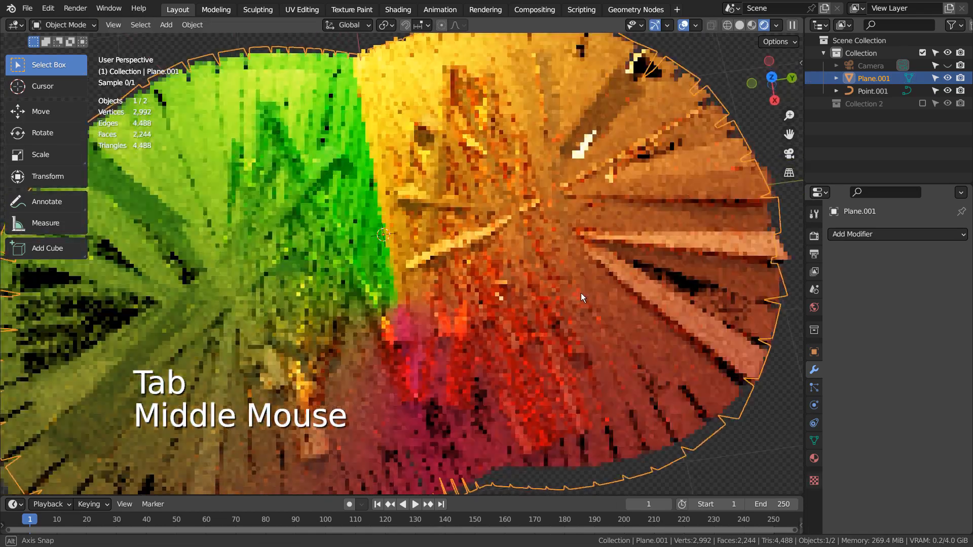
Look through the camera and examine the world's Nishita sky texture settings.
{"action": "key", "text": "KP_0"}
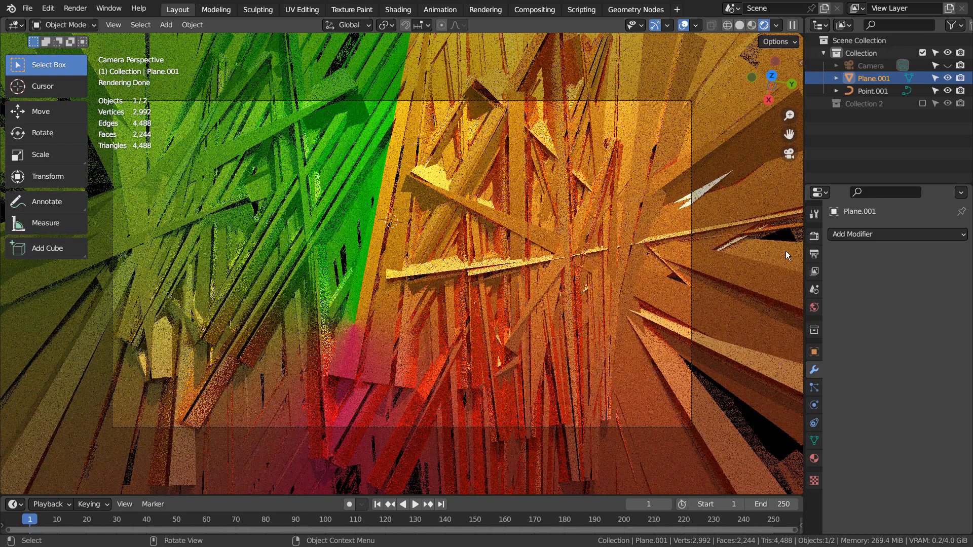
{"action": "left_click", "coordinate": [814, 307]}
{"action": "key", "text": "ctrl+space"}
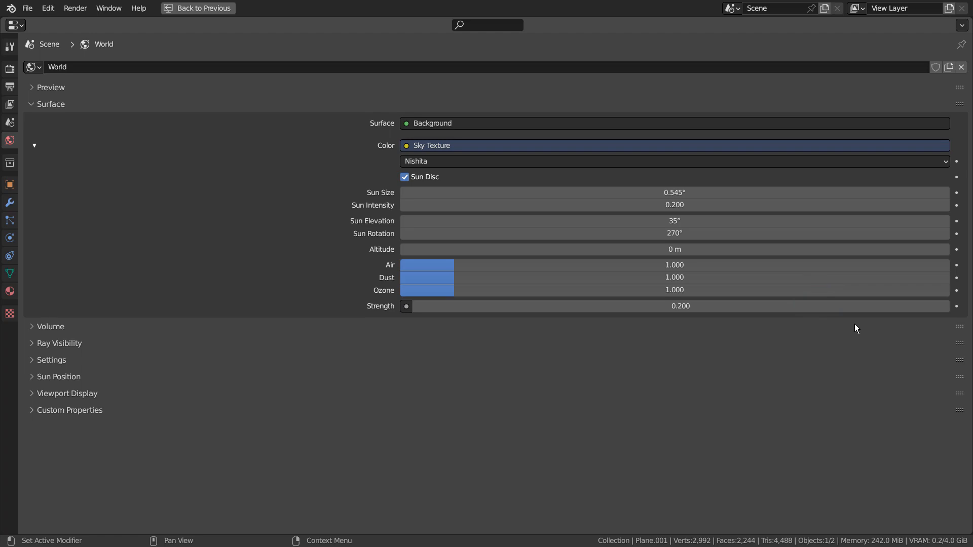
{"action": "key", "text": "ctrl+space"}
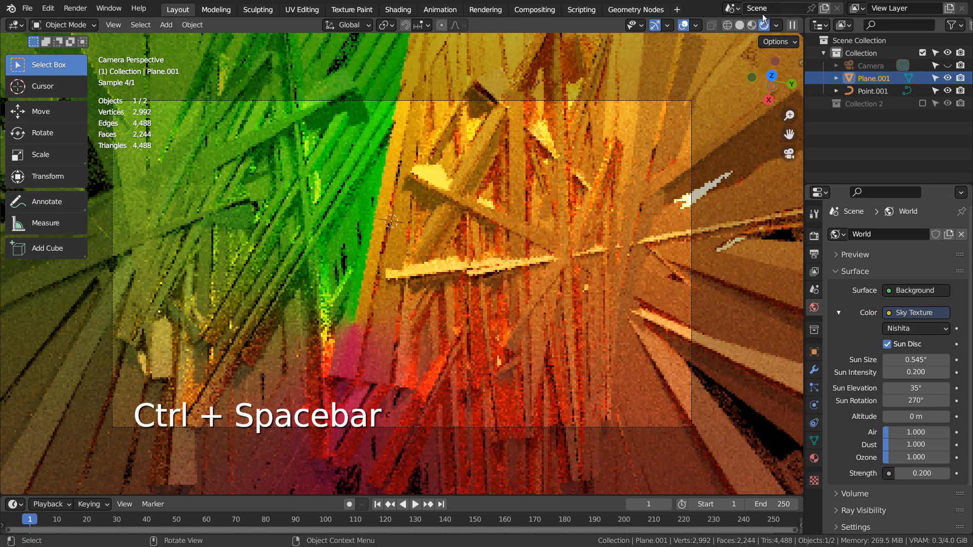
Switch the viewport to solid shading, and try a render of the camera view before cancelling and closing it.
{"action": "left_click", "coordinate": [742, 25]}
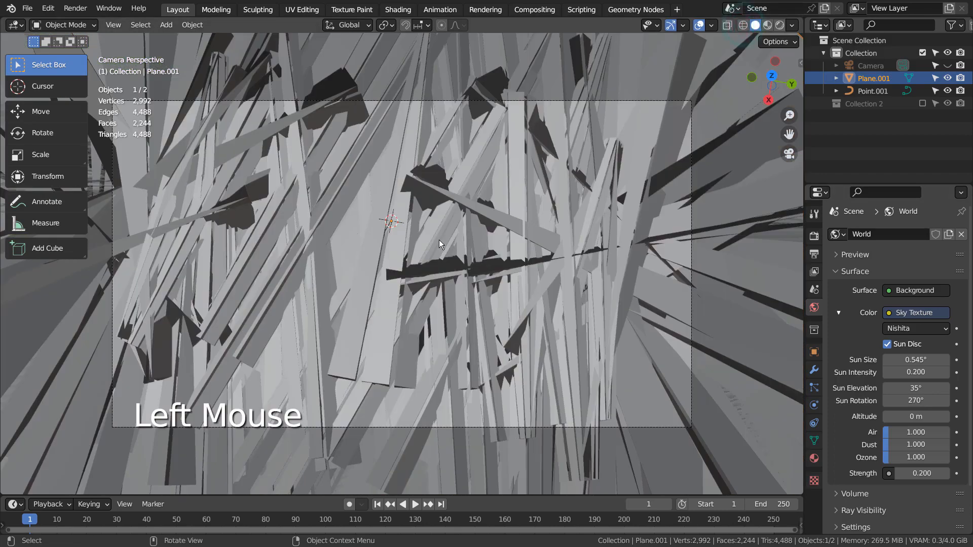
{"action": "key", "text": "F12"}
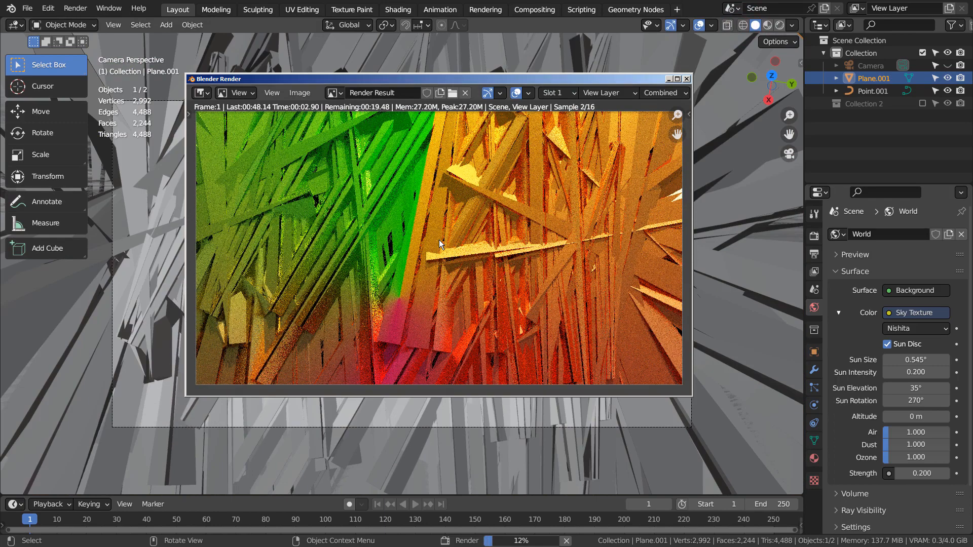
{"action": "key", "text": "Escape"}
{"action": "left_click", "coordinate": [687, 79]}
Review the Cycles sampling settings and render the full image from the camera, closing the render window when done.
{"action": "left_click", "coordinate": [814, 235]}
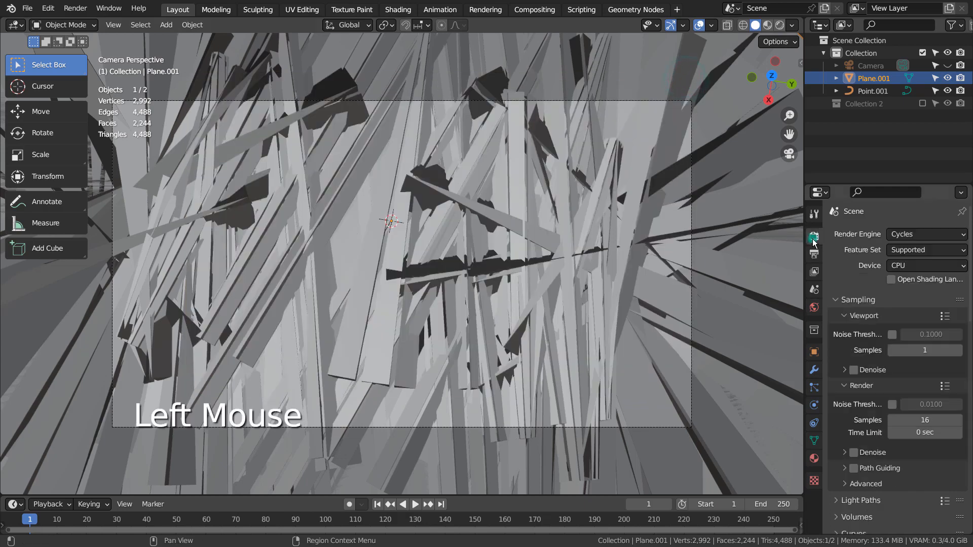
{"action": "left_click_drag", "start_coordinate": [921, 276], "coordinate": [960, 277]}
{"action": "left_click", "coordinate": [959, 277]}
{"action": "left_click", "coordinate": [815, 240]}
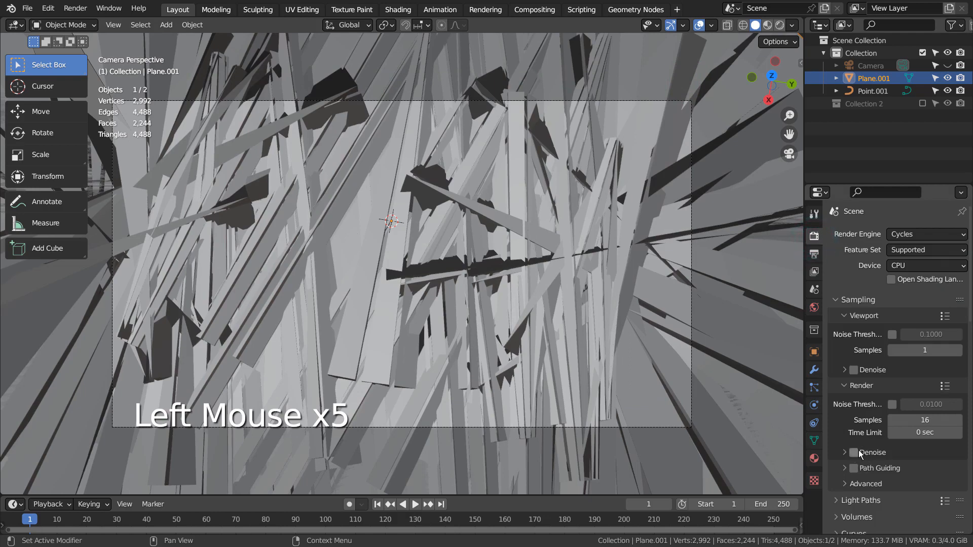
{"action": "key", "text": "F12"}
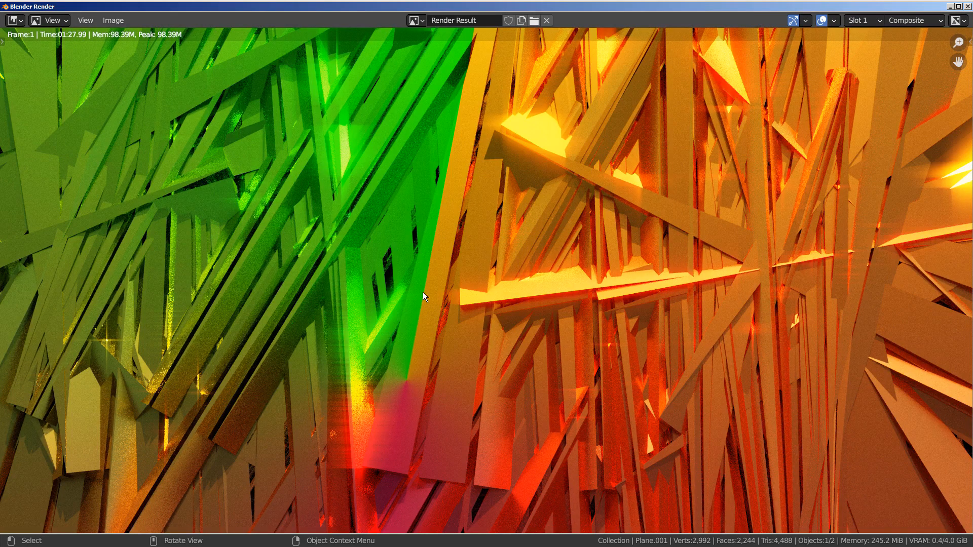
{"action": "left_click", "coordinate": [967, 7]}
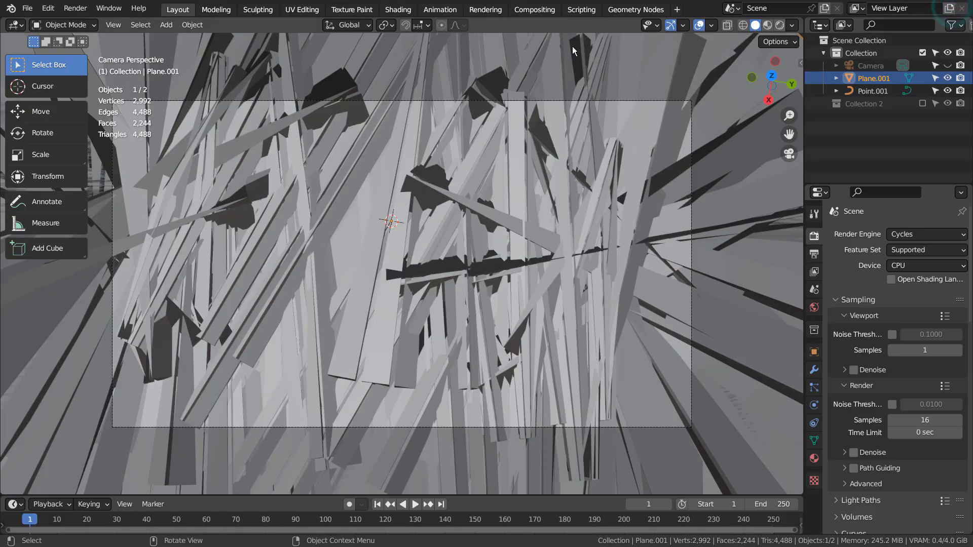
Open the Compositing workspace and move the Glare node lower between the Render Layers and RGB Curves nodes.
{"action": "left_click", "coordinate": [535, 9]}
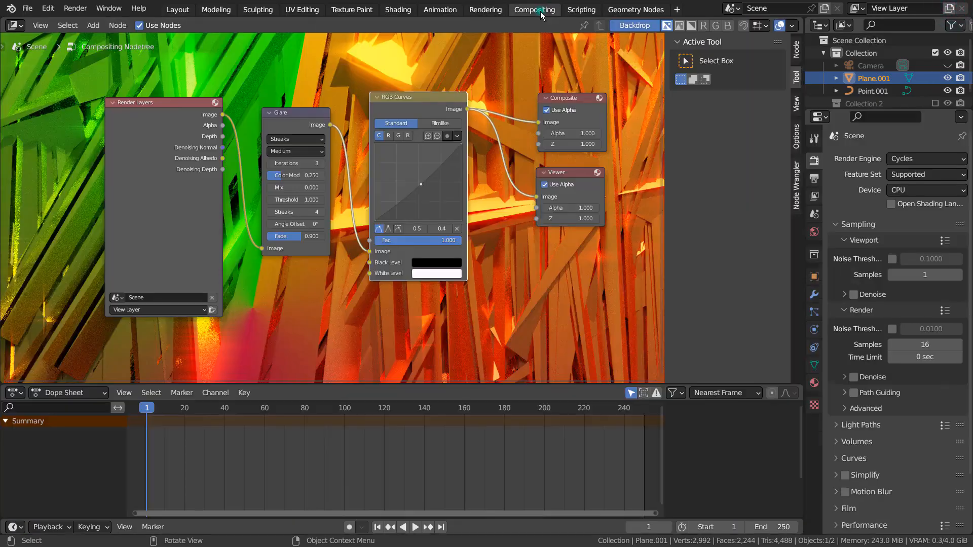
{"action": "left_click", "coordinate": [291, 115]}
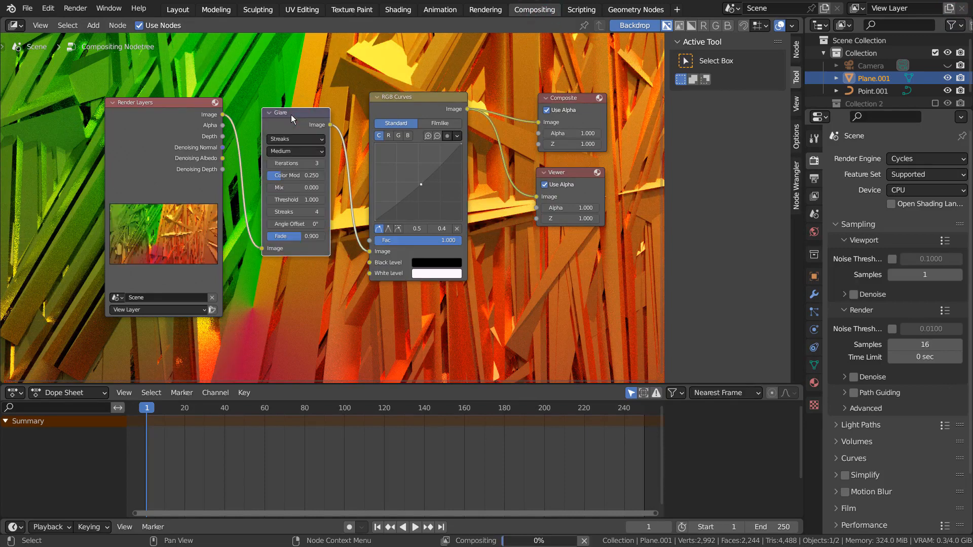
{"action": "left_click_drag", "start_coordinate": [291, 115], "coordinate": [285, 200]}
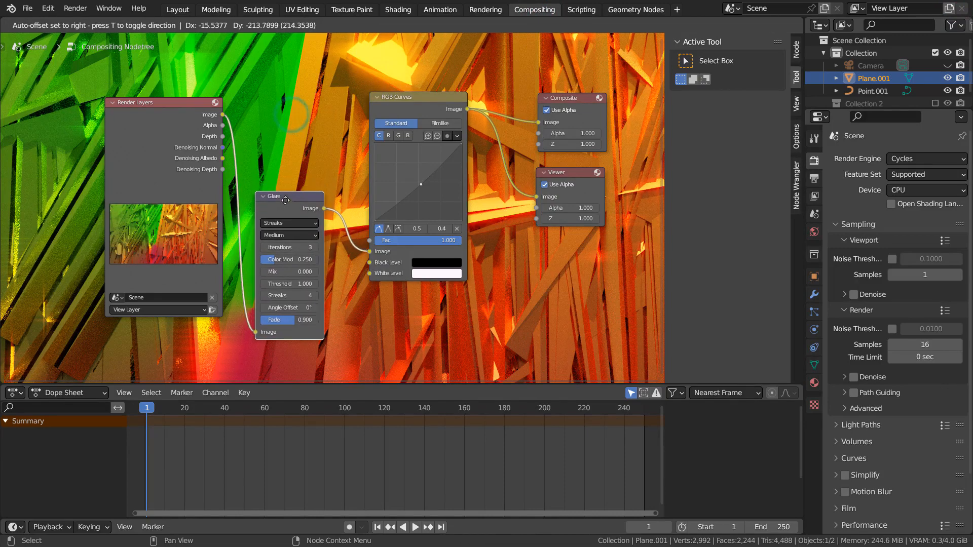
Try the Ghosts, Streaks and Fog Glow types on the Glare node, and set it to Simple Star.
{"action": "left_click", "coordinate": [299, 223]}
{"action": "left_click", "coordinate": [301, 233]}
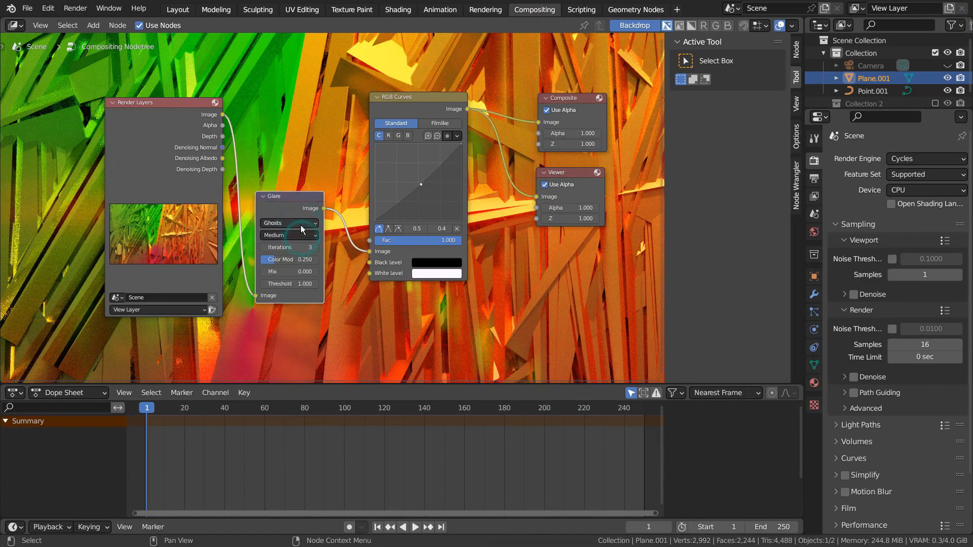
{"action": "left_click", "coordinate": [300, 224]}
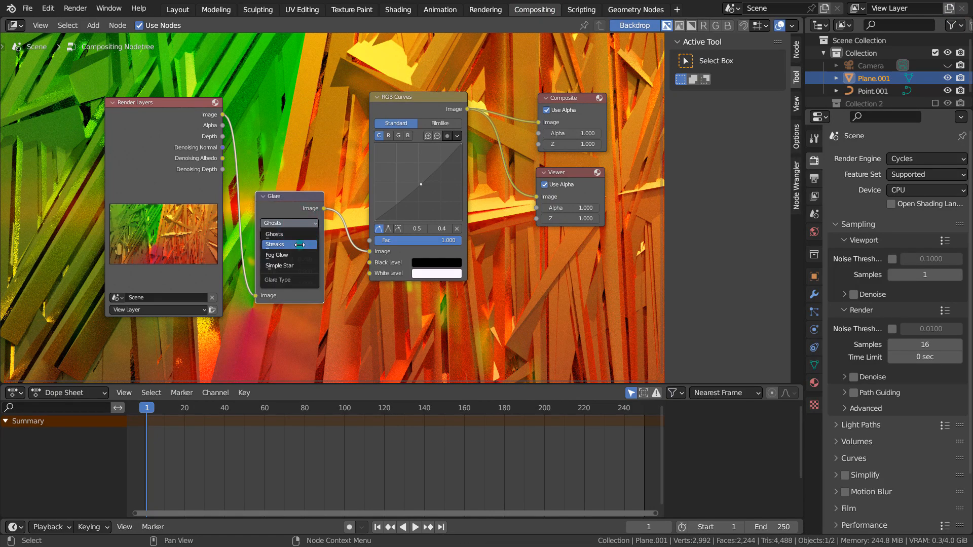
{"action": "left_click", "coordinate": [300, 245]}
{"action": "left_click", "coordinate": [301, 226]}
{"action": "left_click", "coordinate": [301, 256]}
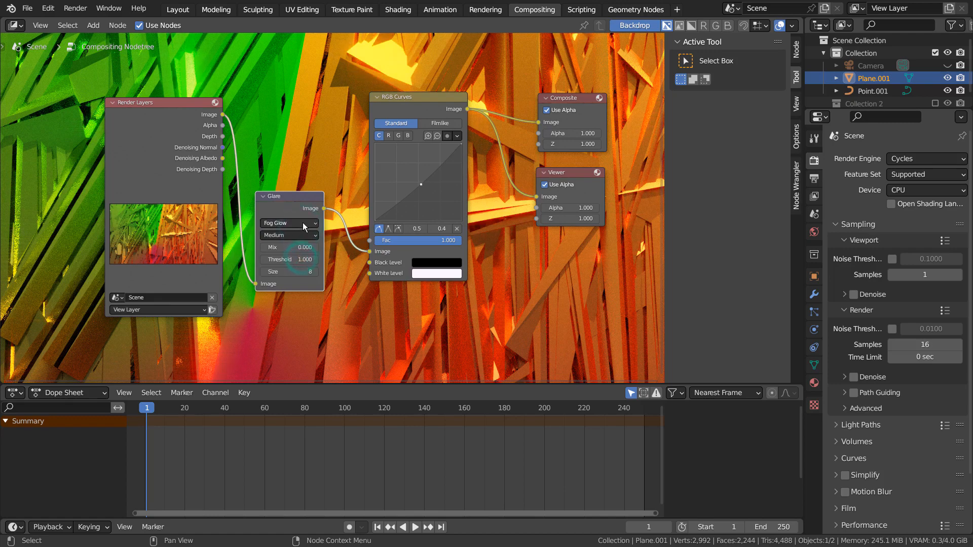
{"action": "left_click", "coordinate": [303, 223]}
{"action": "left_click", "coordinate": [303, 267]}
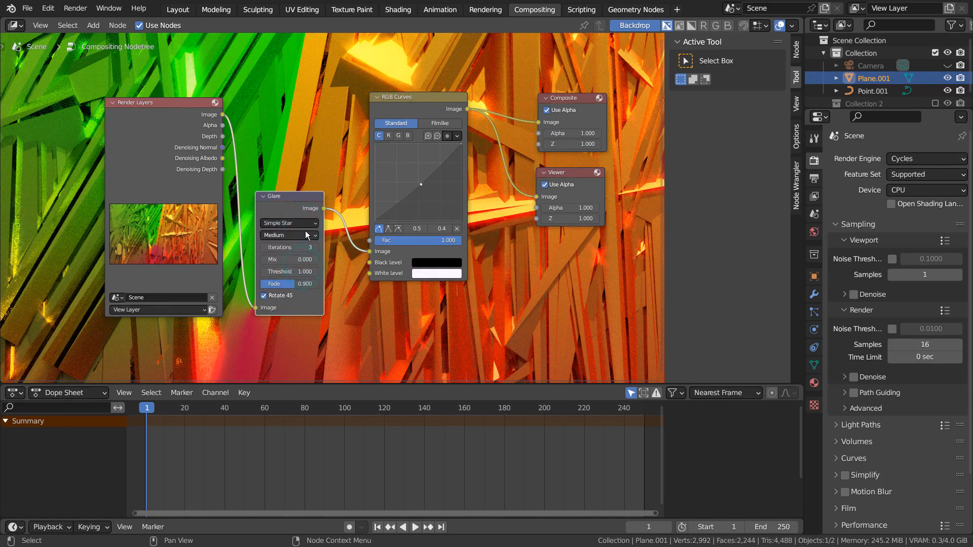
Set the Glare node's type to Streaks and tint the RGB Curves white level pale blue with hue 0.566 and saturation 0.115.
{"action": "left_click", "coordinate": [305, 228]}
{"action": "left_click", "coordinate": [302, 244]}
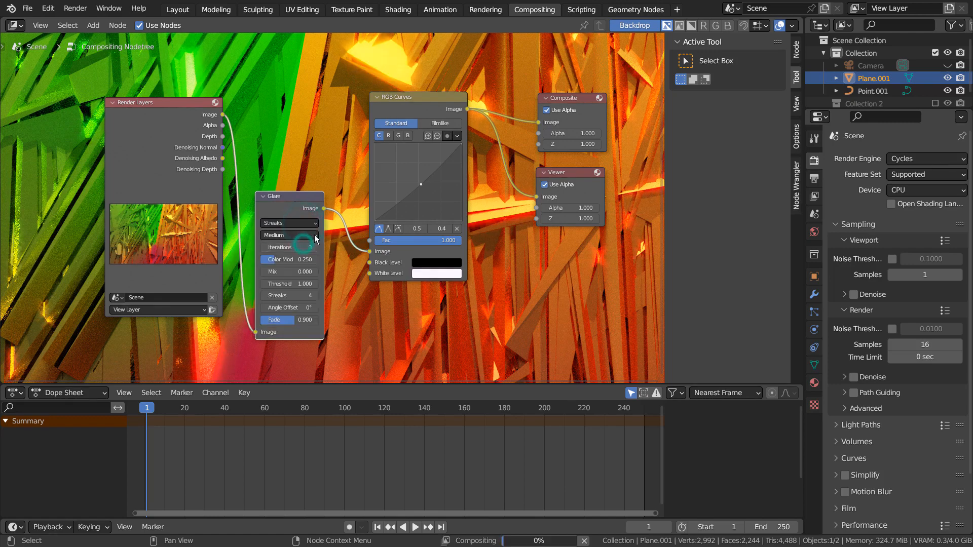
{"action": "left_click", "coordinate": [440, 274]}
{"action": "left_click_drag", "start_coordinate": [452, 178], "coordinate": [498, 144]}
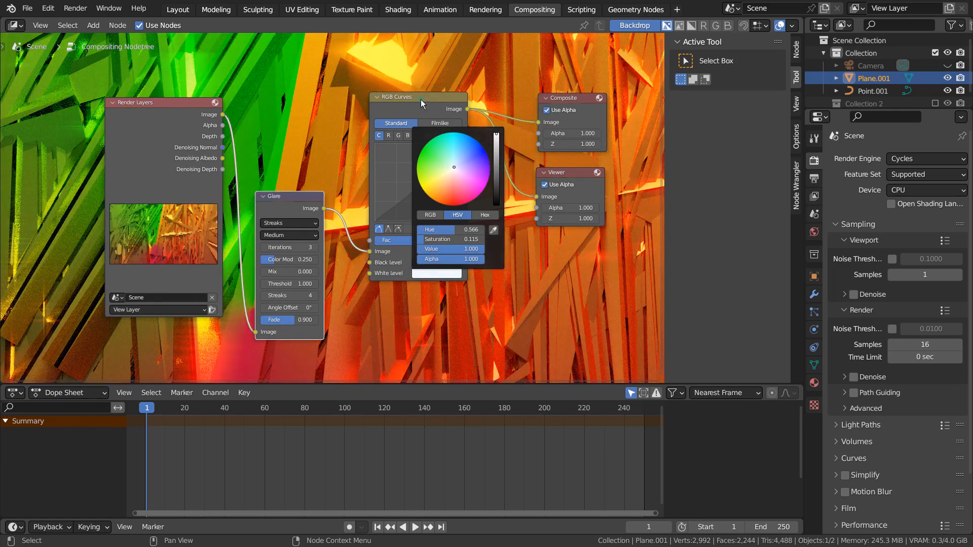
{"action": "left_click", "coordinate": [420, 99]}
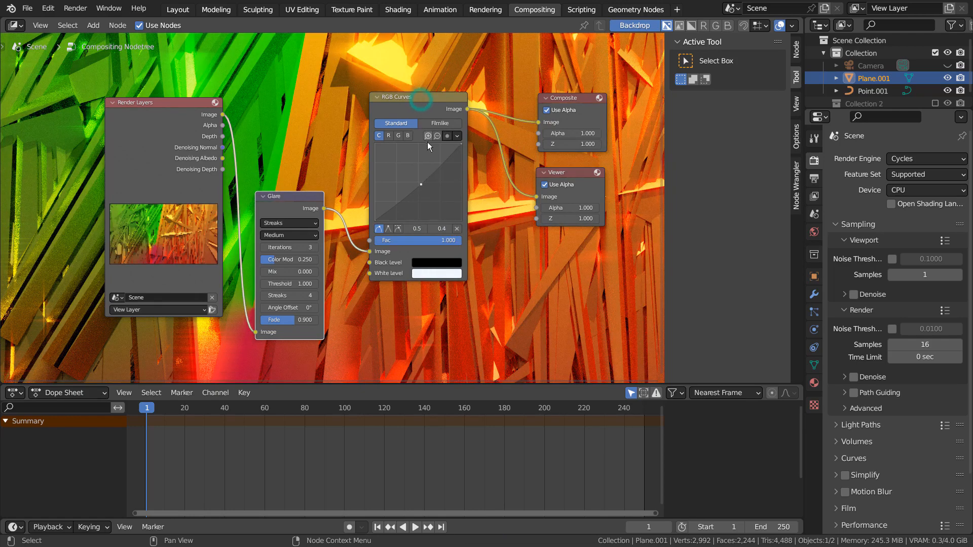
Maximize the compositing node editor and hide its sidebar to show the node tree over the full backdrop.
{"action": "key", "text": "ctrl+space"}
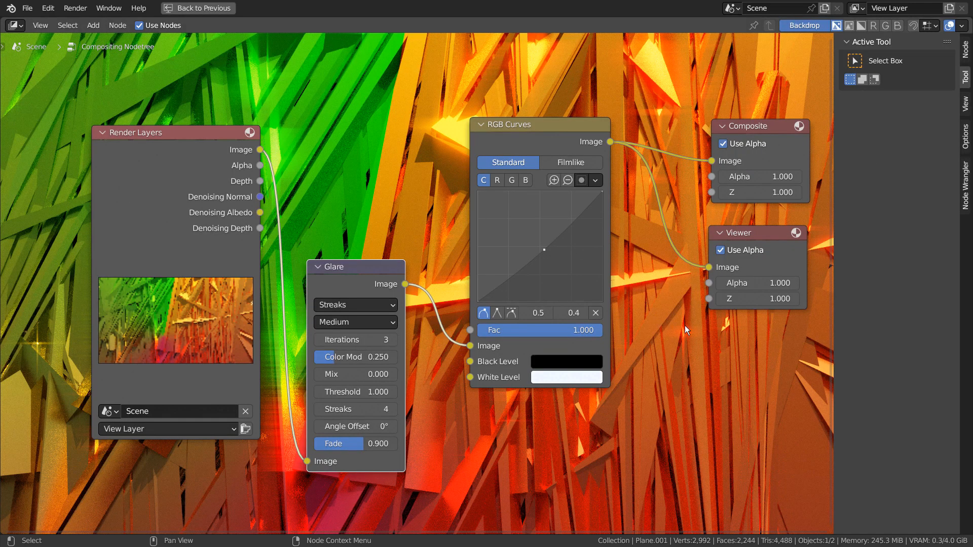
{"action": "key", "text": "n"}
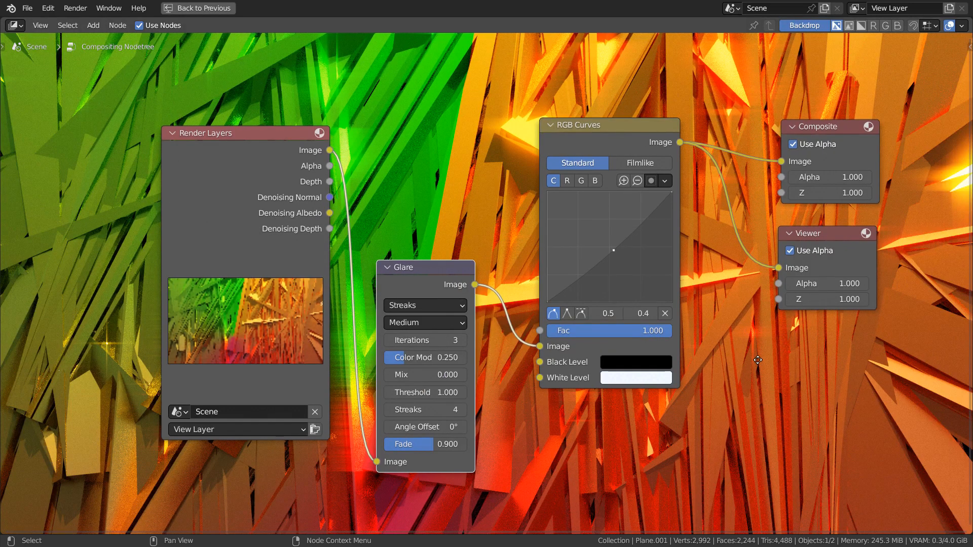
{"action": "middle_click_drag", "start_coordinate": [746, 330], "coordinate": [732, 359]}
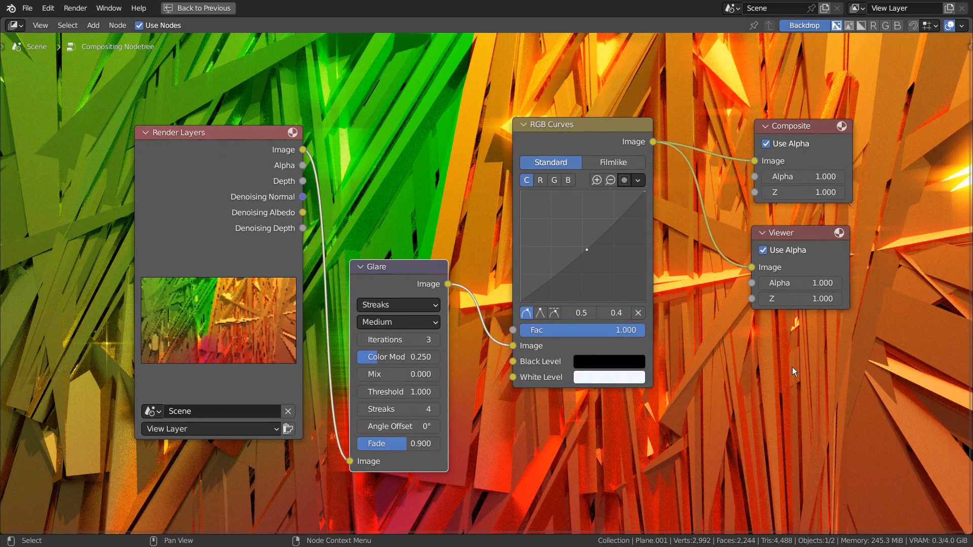